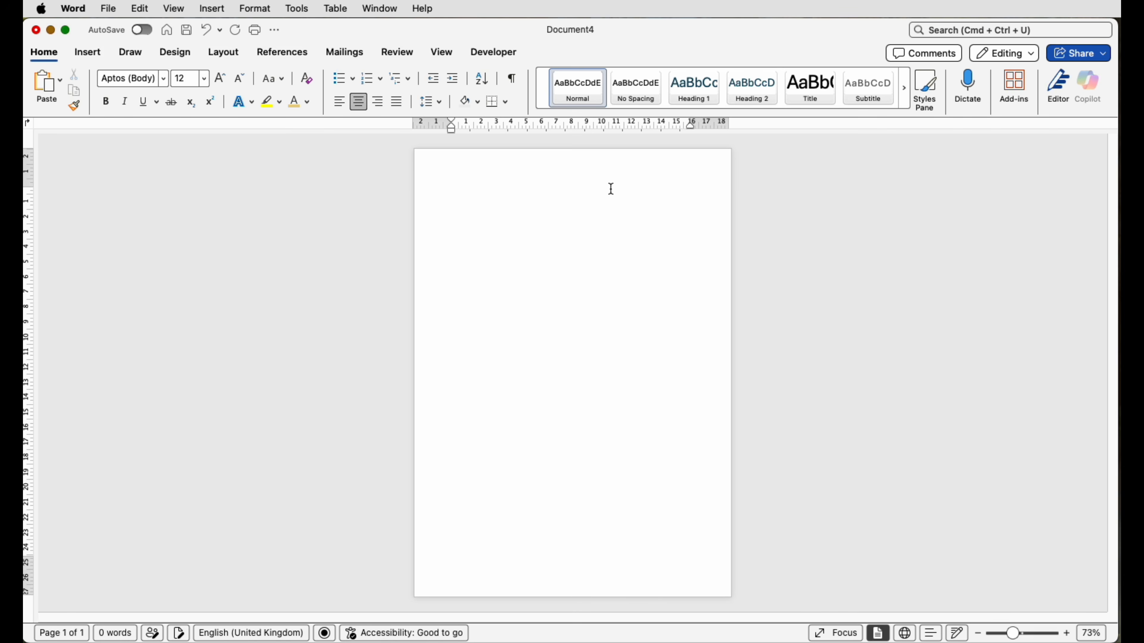
# Step: Insert a table with 4 columns and 3 rows into the blank document, keeping automatic column width
pyautogui.click(91, 52)
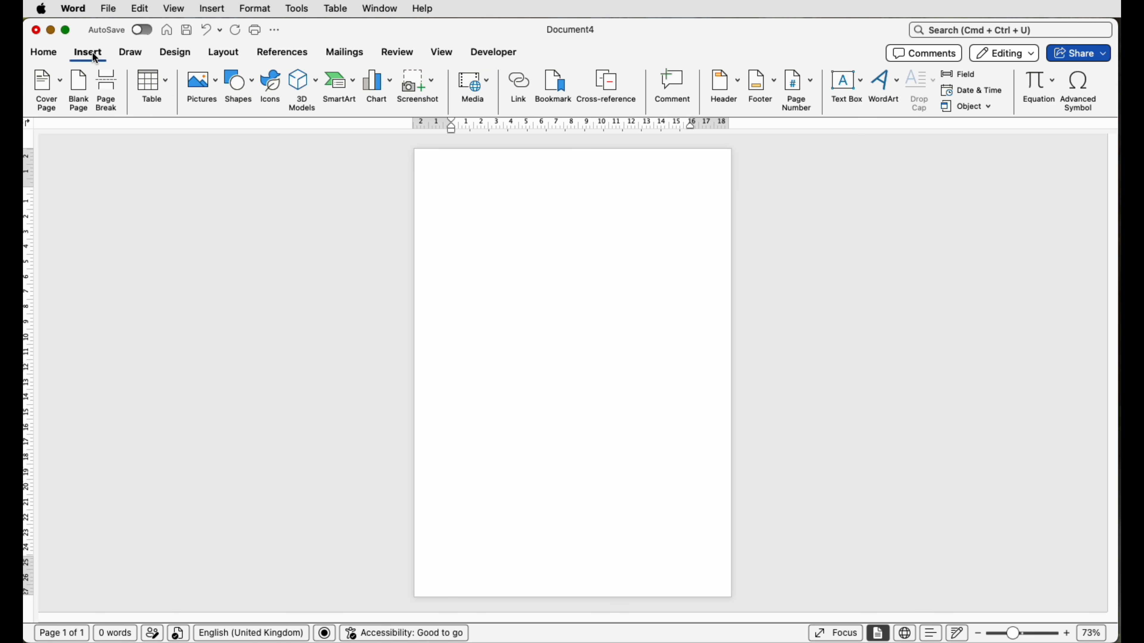
pyautogui.click(167, 84)
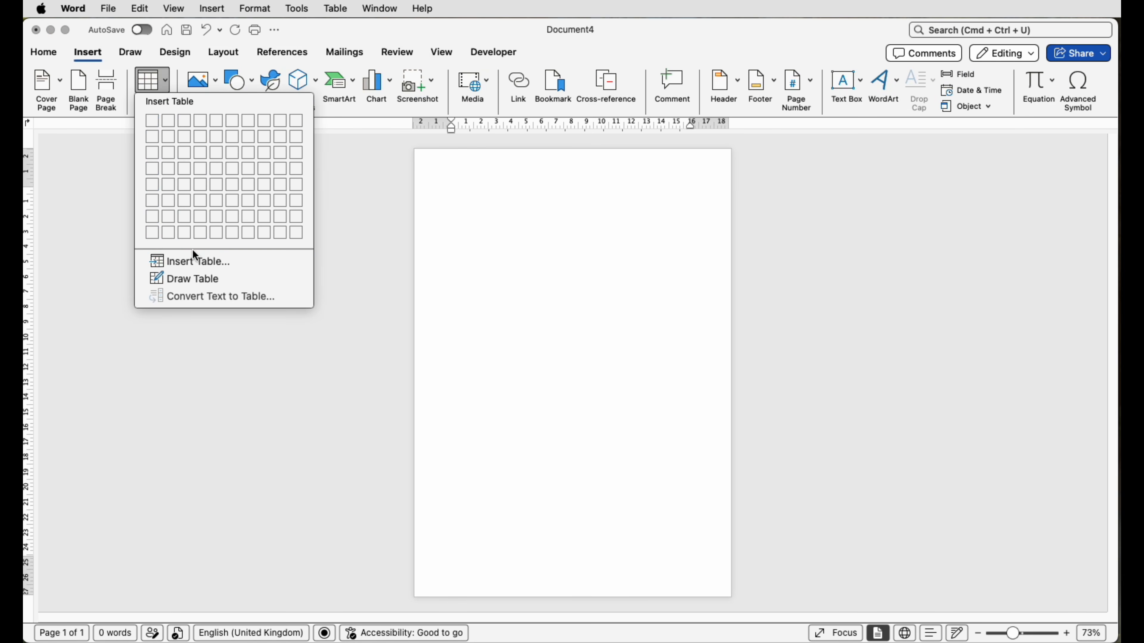
pyautogui.click(190, 261)
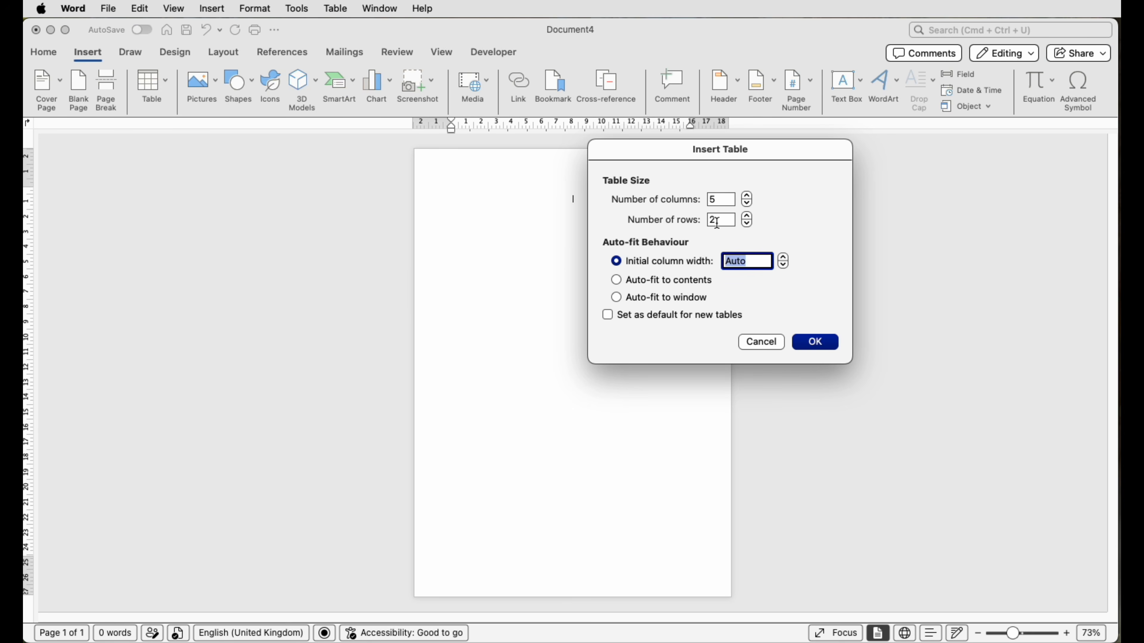
pyautogui.click(747, 204)
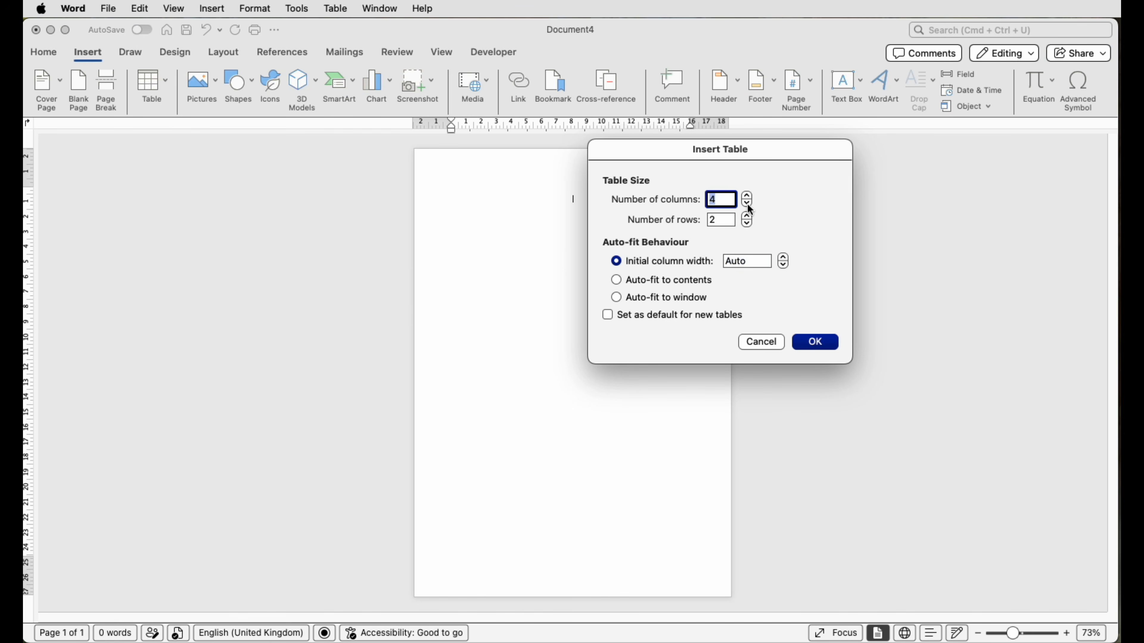
pyautogui.click(747, 216)
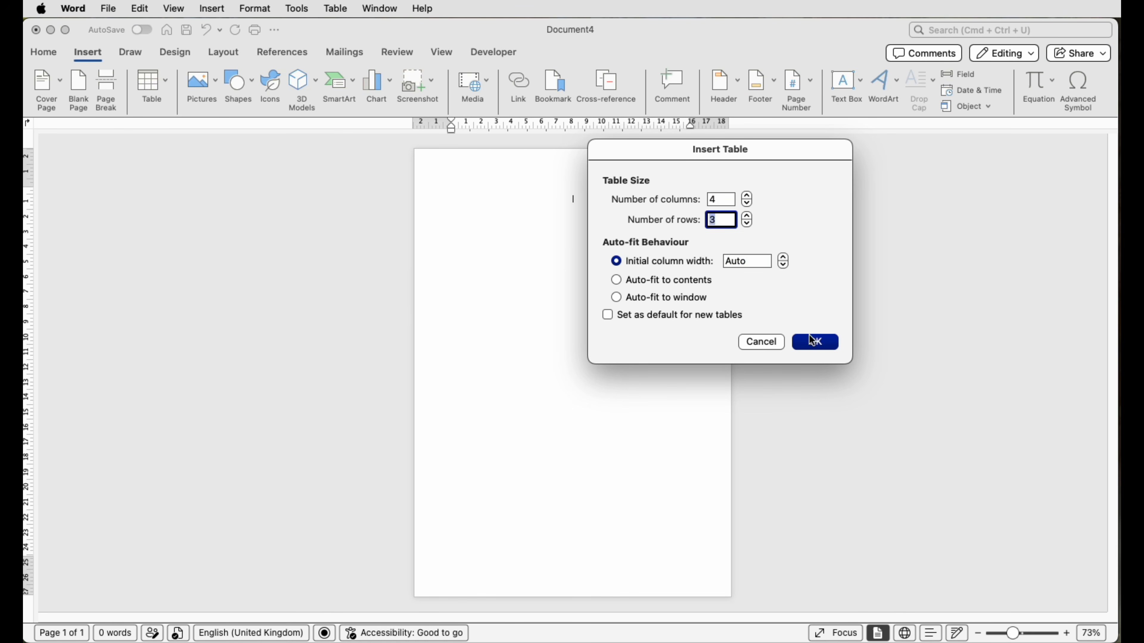
pyautogui.click(815, 343)
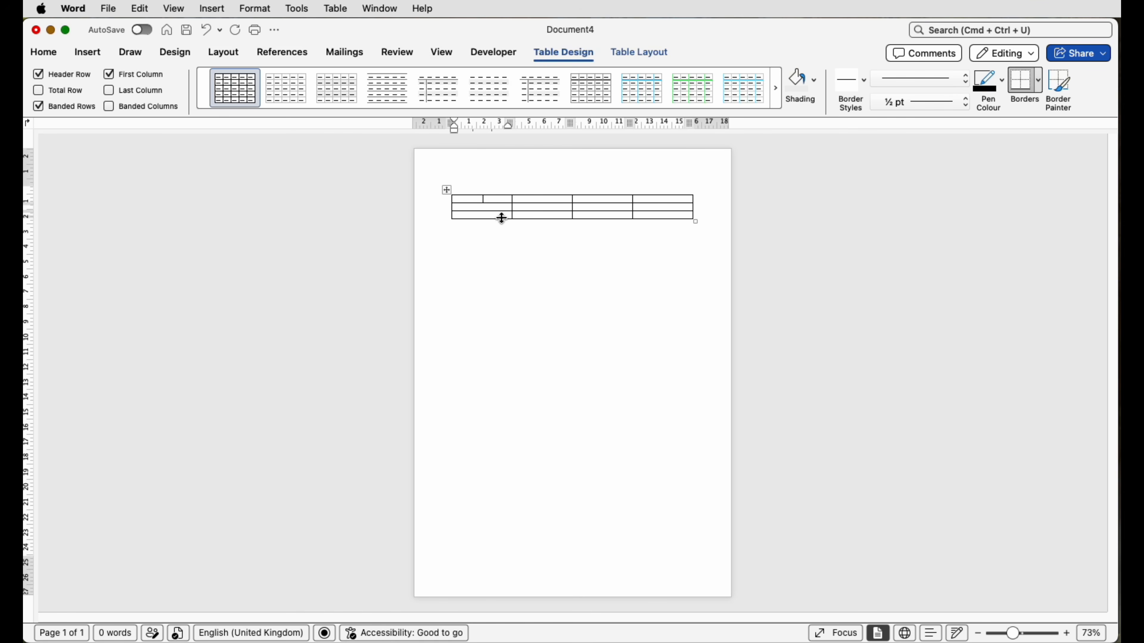
# Step: Move the table's three inner column borders towards the right page edge so the first column is widest and the following columns get narrower
pyautogui.moveTo(634, 208); pyautogui.dragTo(659, 207)
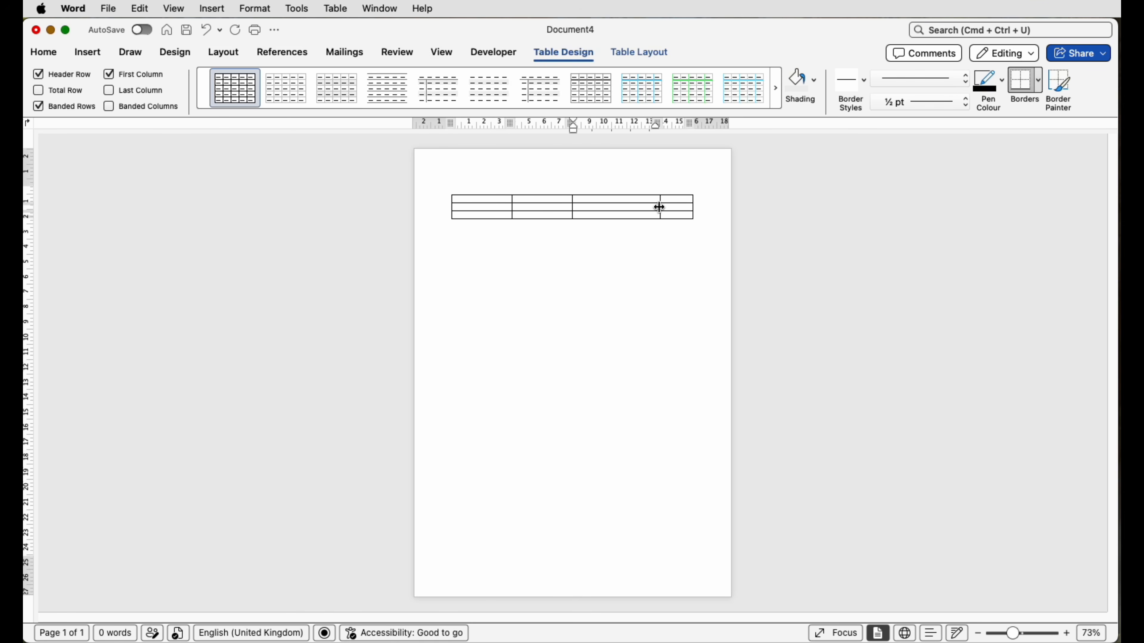
pyautogui.moveTo(572, 208); pyautogui.dragTo(621, 209)
pyautogui.moveTo(512, 209); pyautogui.dragTo(564, 209)
# Step: Fill the four header cells with CLIENT INFORMATION, TCI DATE, RESULT and PROCEED
pyautogui.moveTo(1012, 633); pyautogui.dragTo(1030, 633)
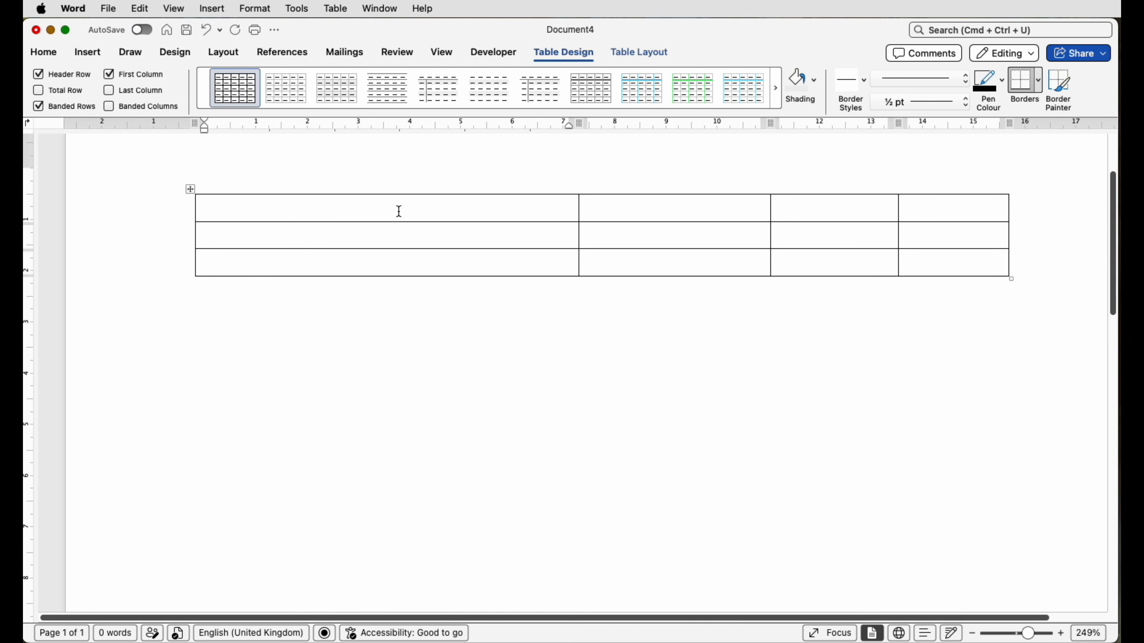
pyautogui.write('CLIENT INFORMATION')
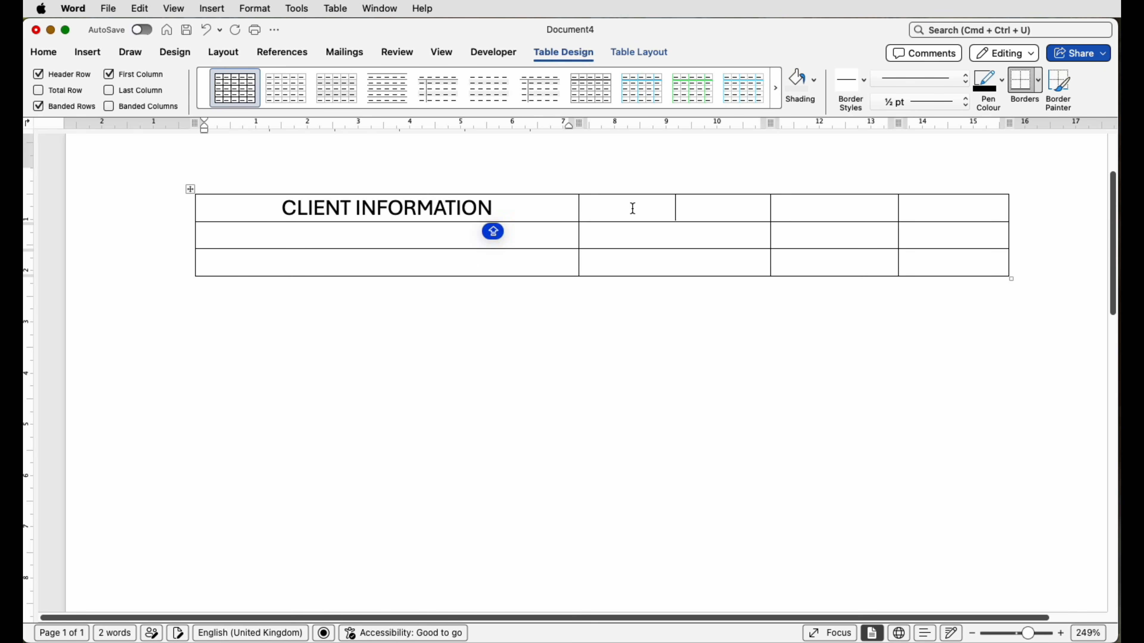
pyautogui.click(587, 207)
pyautogui.write('TCI DATE')
pyautogui.click(832, 204)
pyautogui.write('RESULT')
pyautogui.click(925, 205)
pyautogui.write('PROCEED')
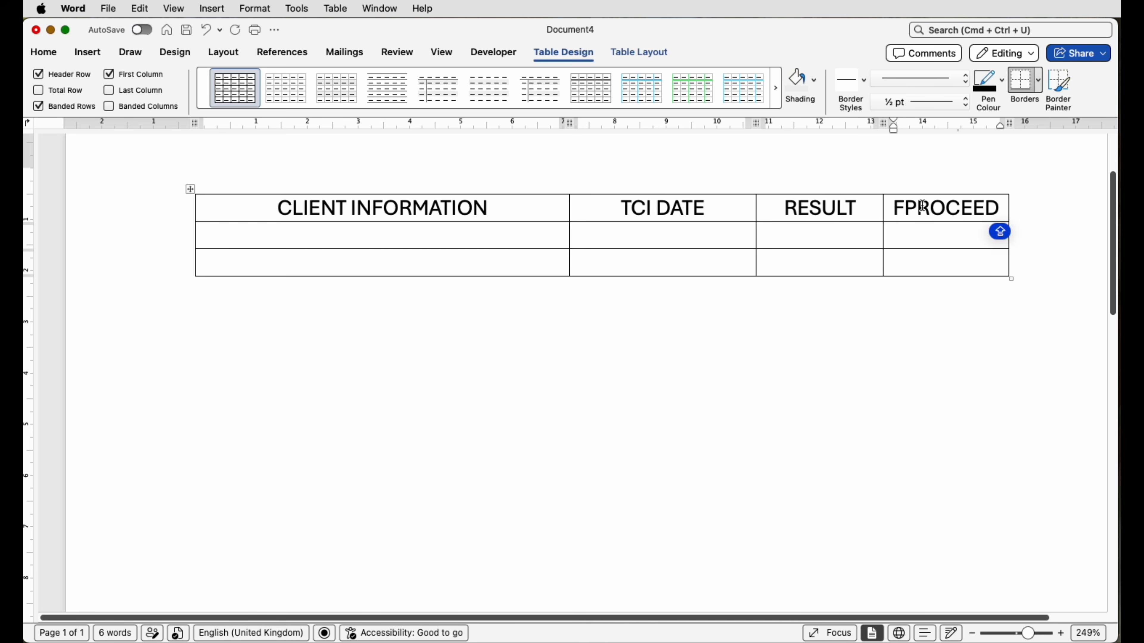
# Step: Set the height of the table's header row to 1 cm
pyautogui.moveTo(243, 205); pyautogui.dragTo(906, 215)
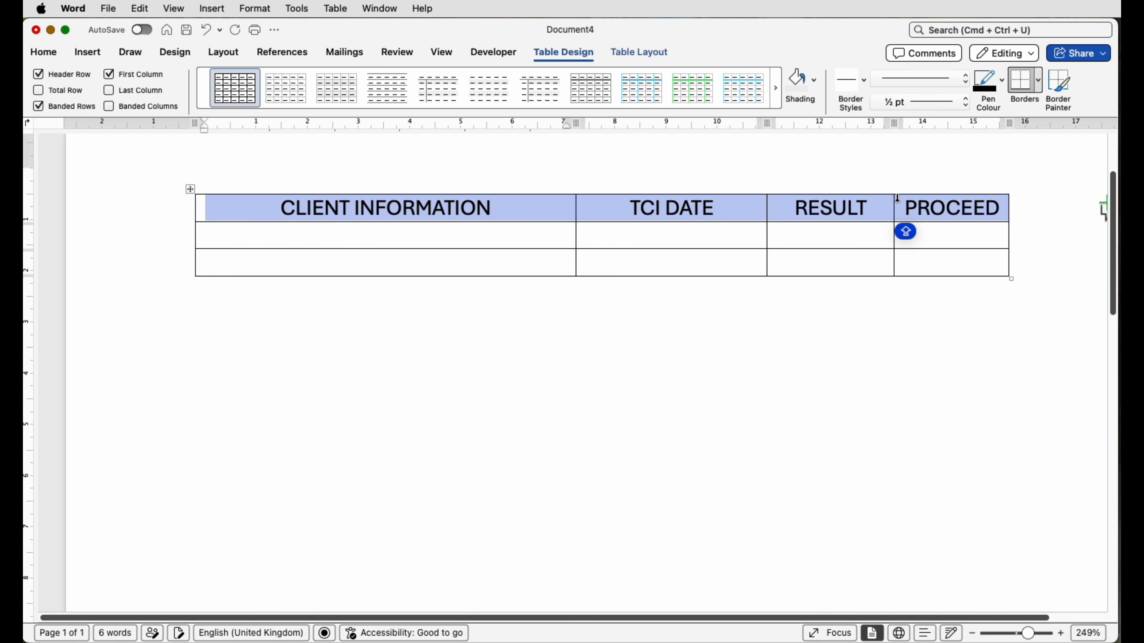
pyautogui.click(632, 53)
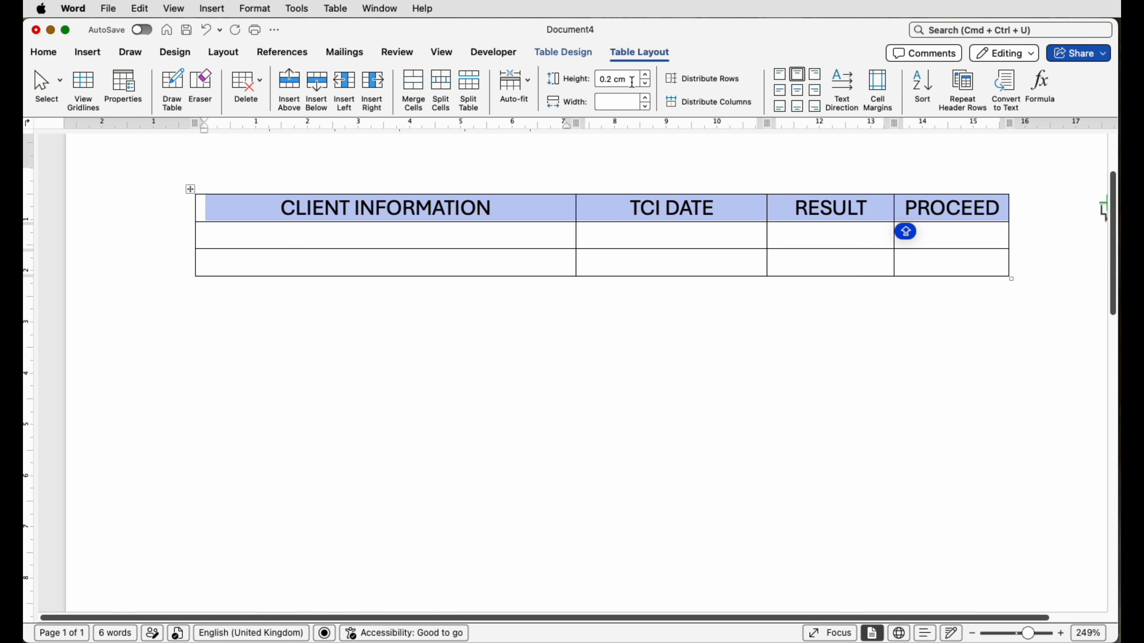
pyautogui.click(621, 83)
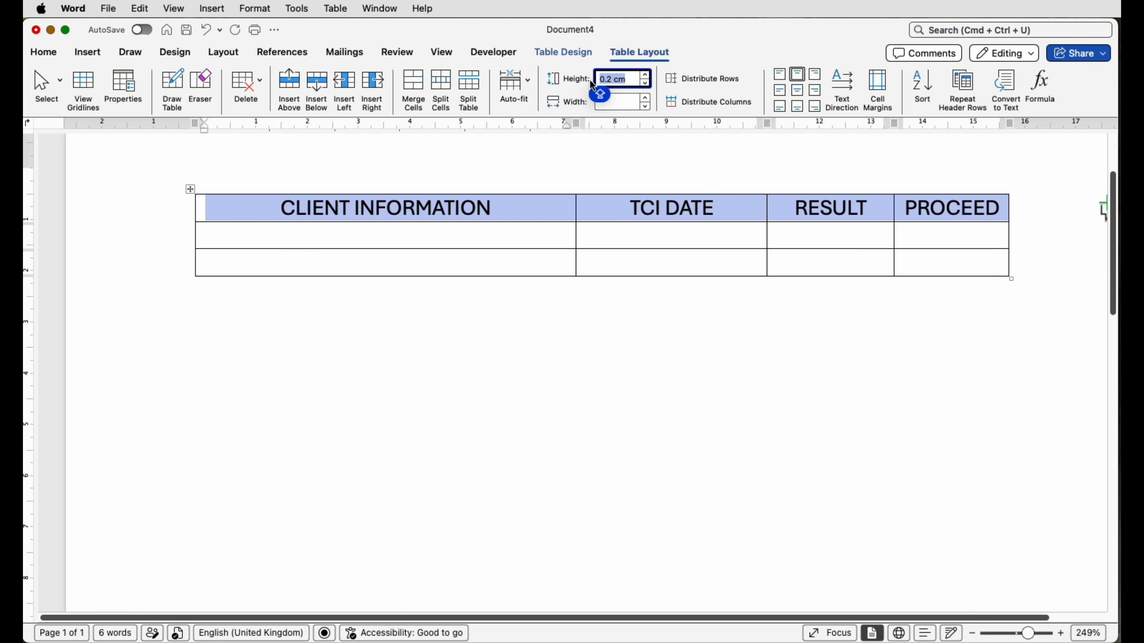
pyautogui.write('1')
pyautogui.press('Return')
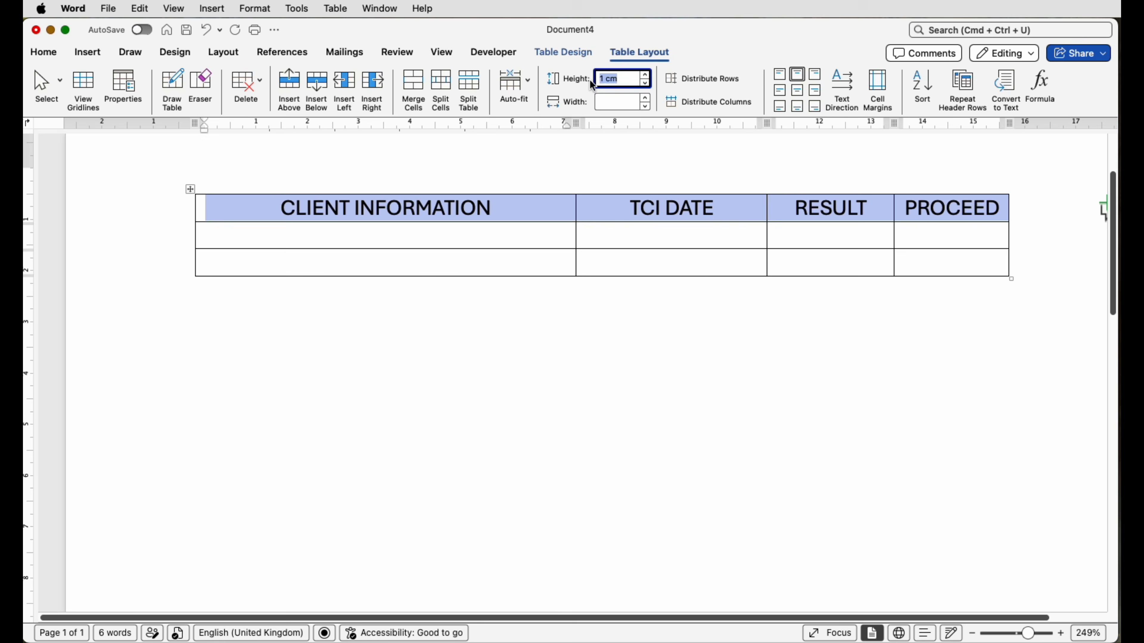
pyautogui.click(538, 257)
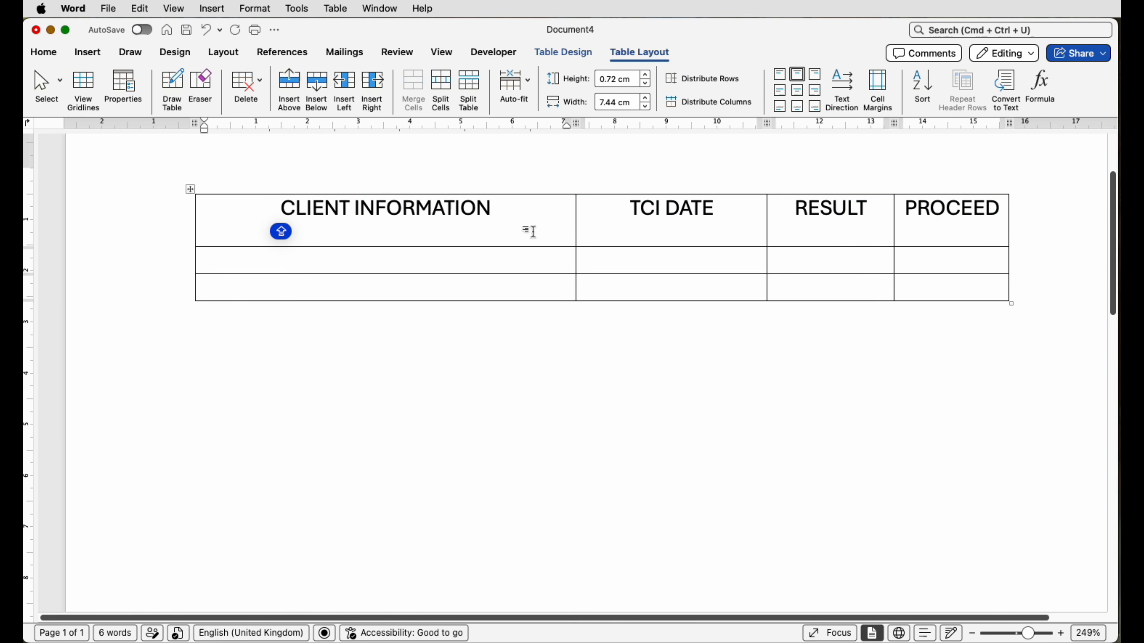
# Step: Centre the header row's text both horizontally and vertically within its cells
pyautogui.moveTo(575, 232); pyautogui.dragTo(918, 227)
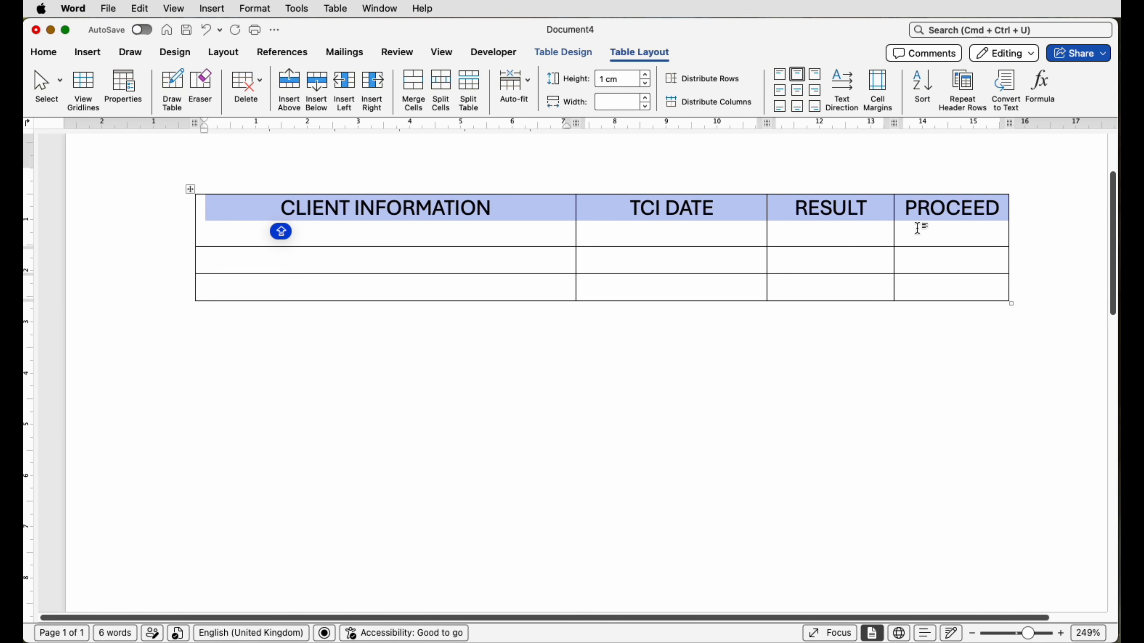
pyautogui.click(798, 93)
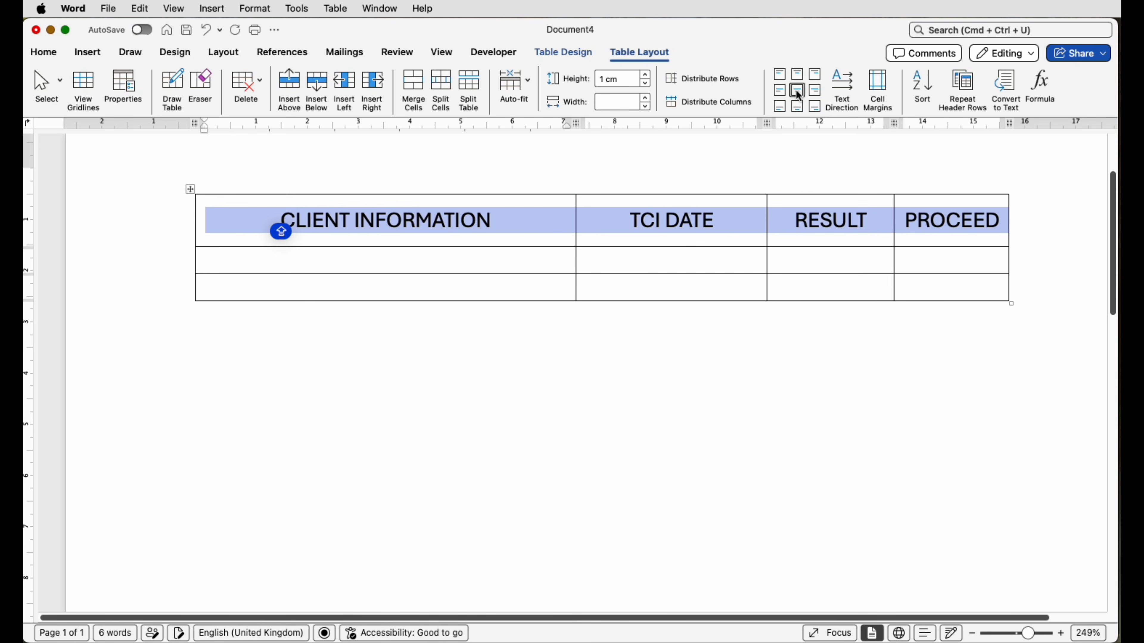
pyautogui.click(660, 263)
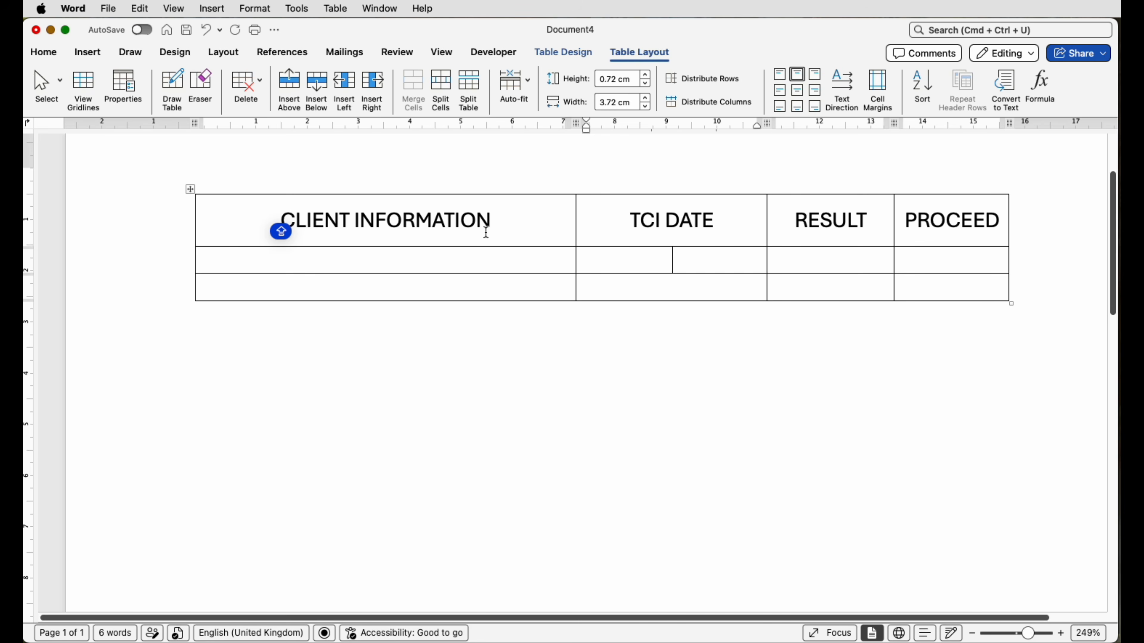
# Step: Set the height of the two blank rows below the header to 3 cm
pyautogui.moveTo(490, 260); pyautogui.dragTo(923, 286)
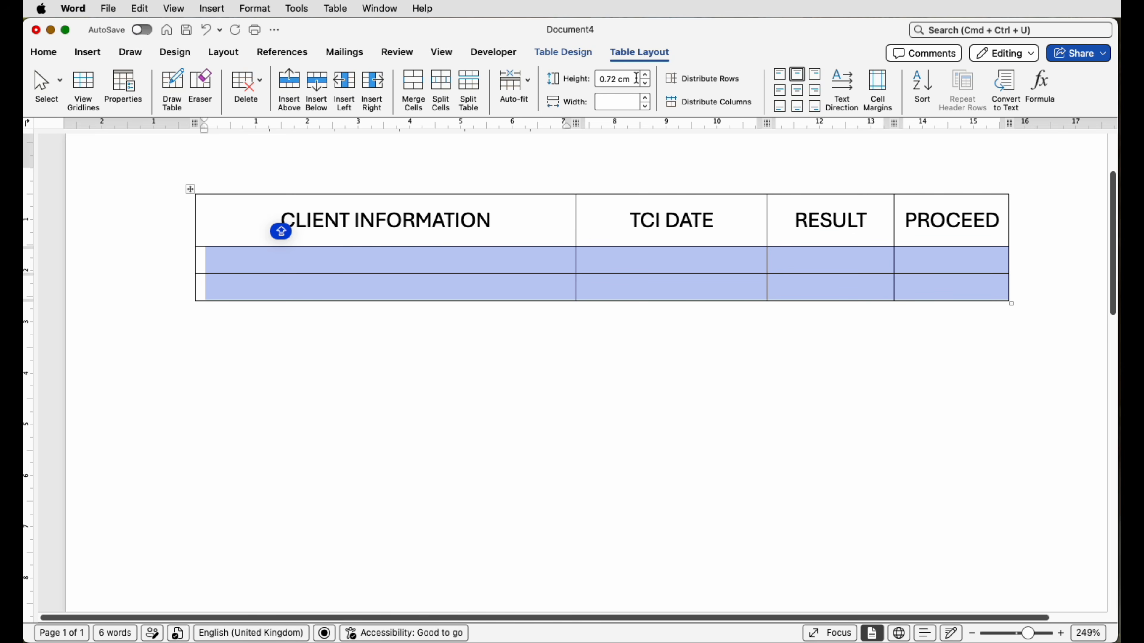
pyautogui.moveTo(636, 79); pyautogui.dragTo(590, 79)
pyautogui.write('0.21')
pyautogui.press('Return')
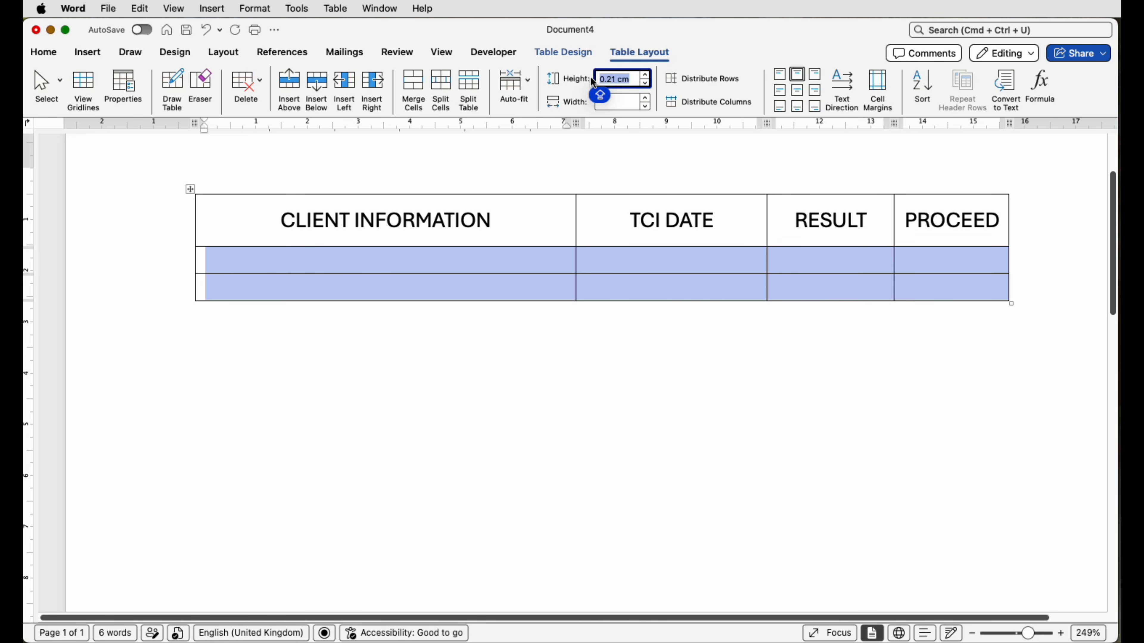
pyautogui.write('2')
pyautogui.press('Return')
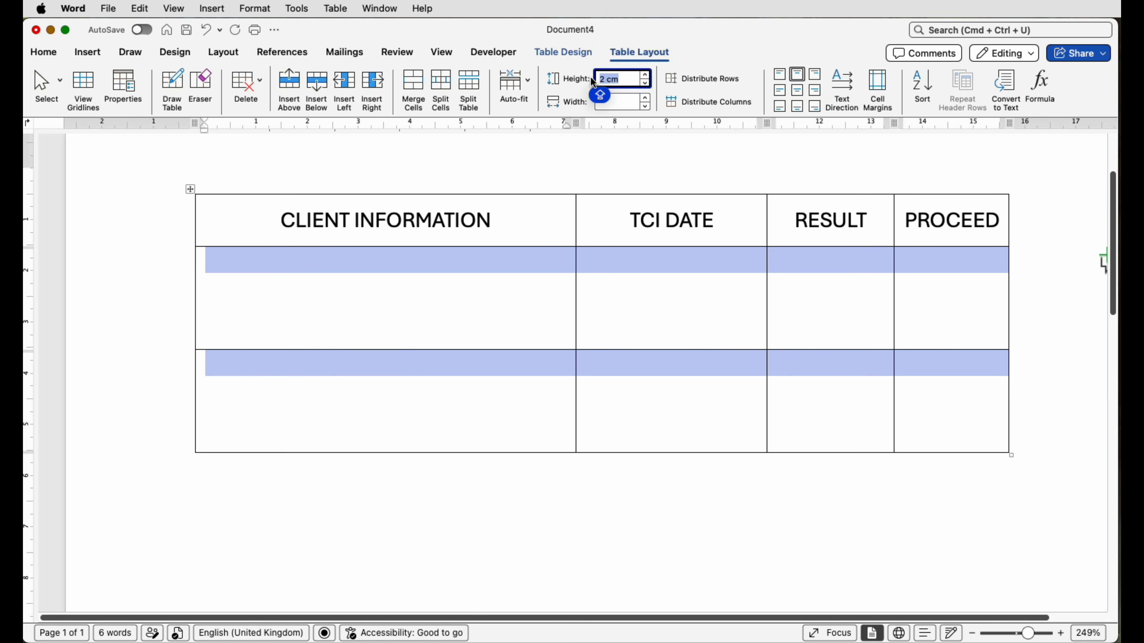
pyautogui.write('3')
pyautogui.press('Return')
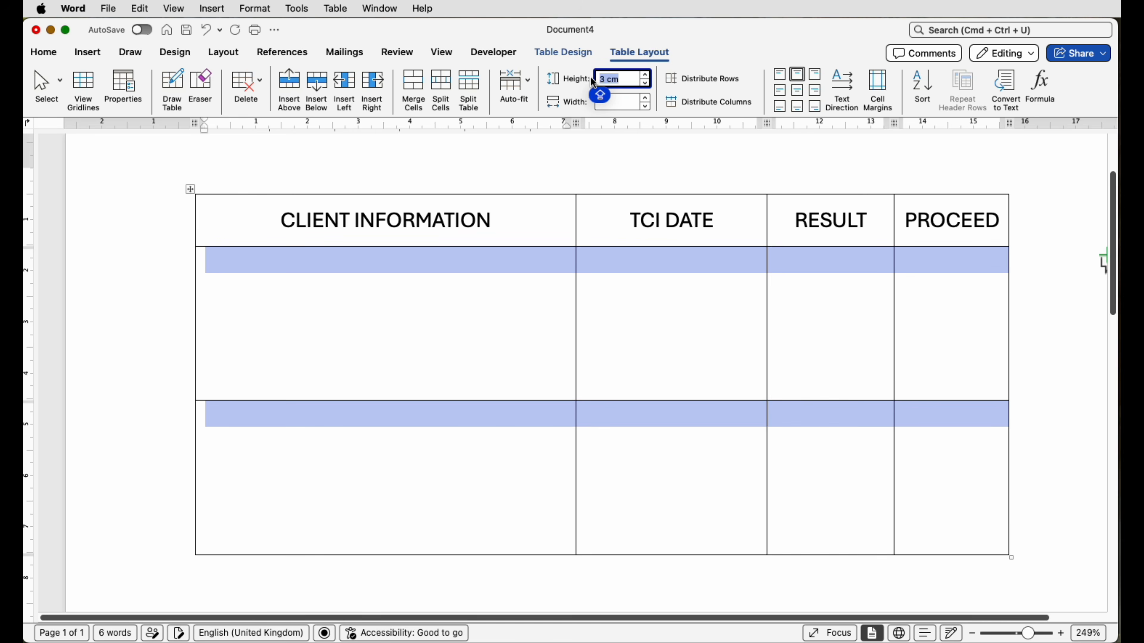
pyautogui.click(452, 305)
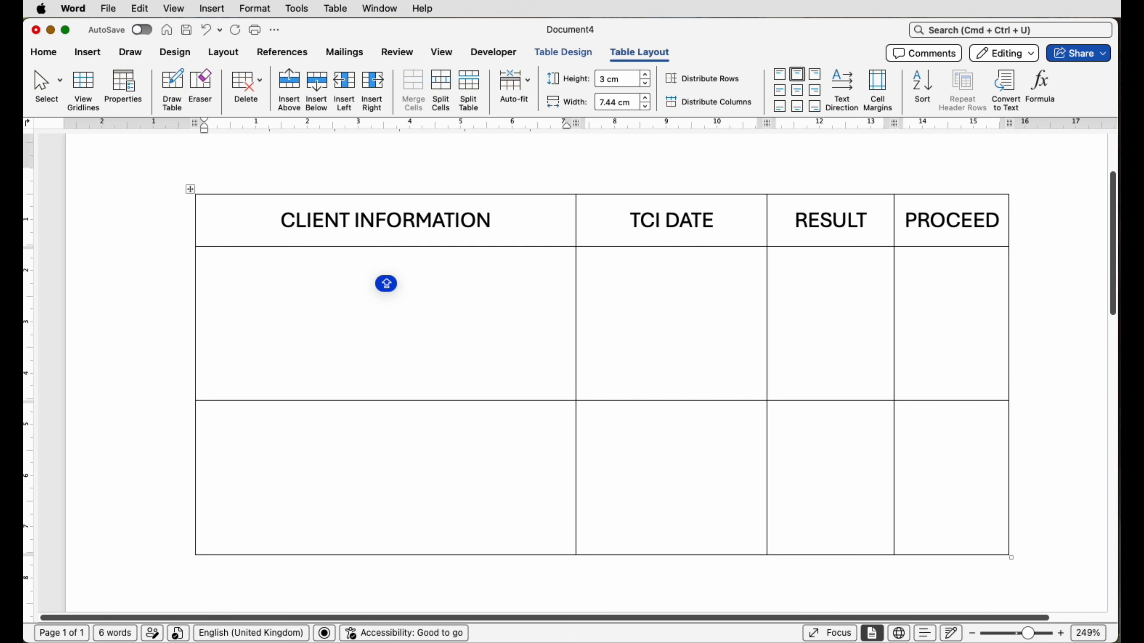
# Step: Add six more blank rows below the table's last row
pyautogui.click(1013, 635)
pyautogui.moveTo(1013, 638); pyautogui.dragTo(1007, 636)
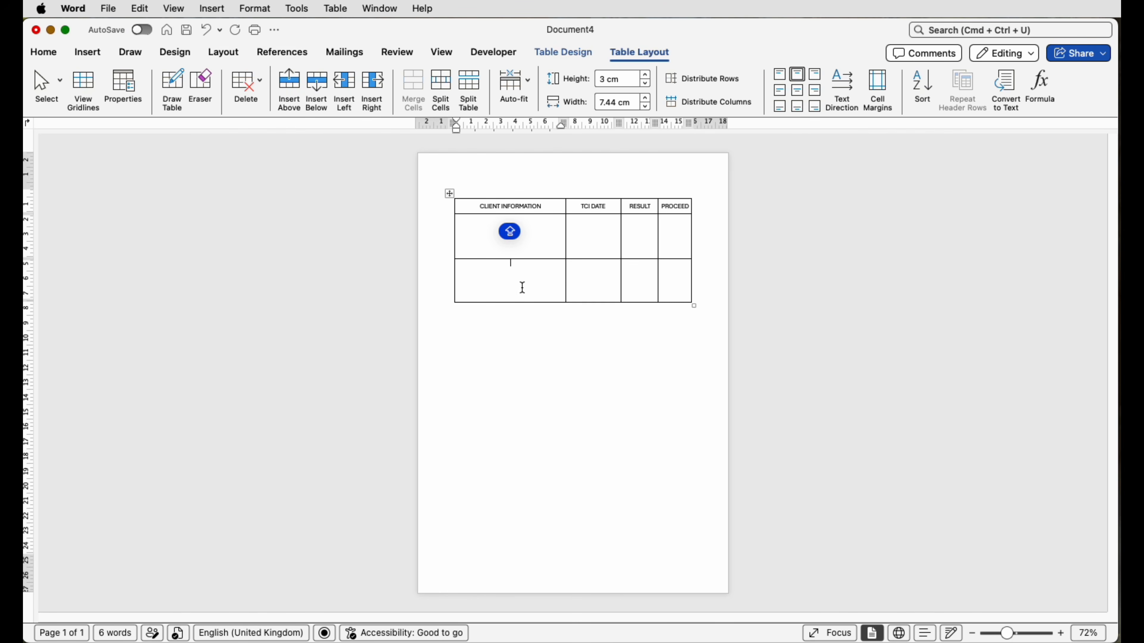
pyautogui.click(315, 90)
pyautogui.click(316, 91)
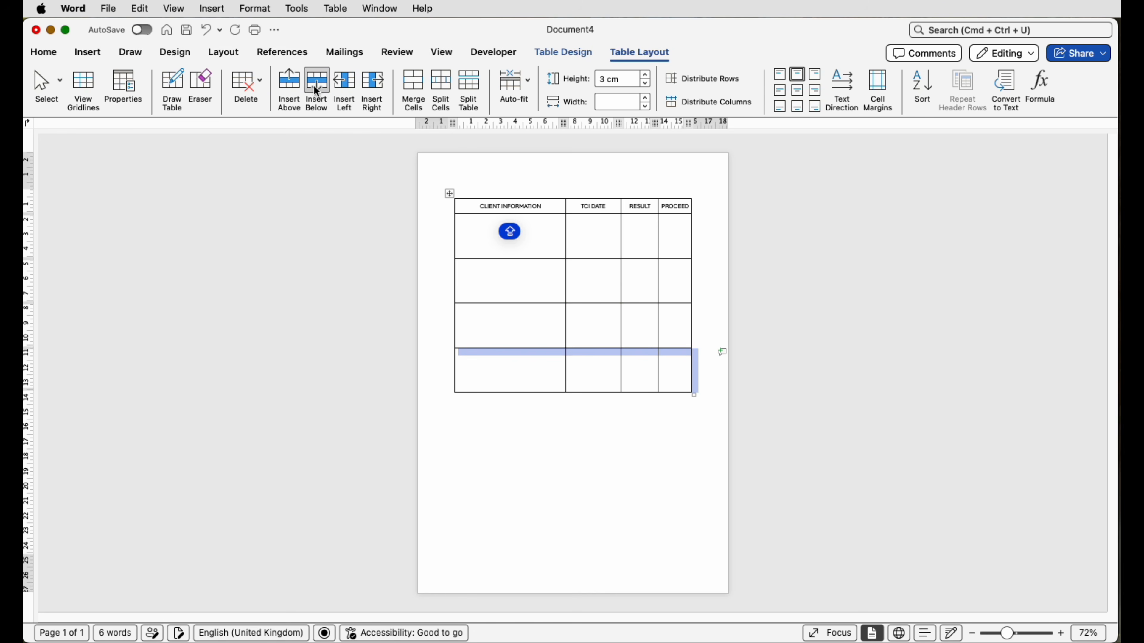
pyautogui.click(316, 91)
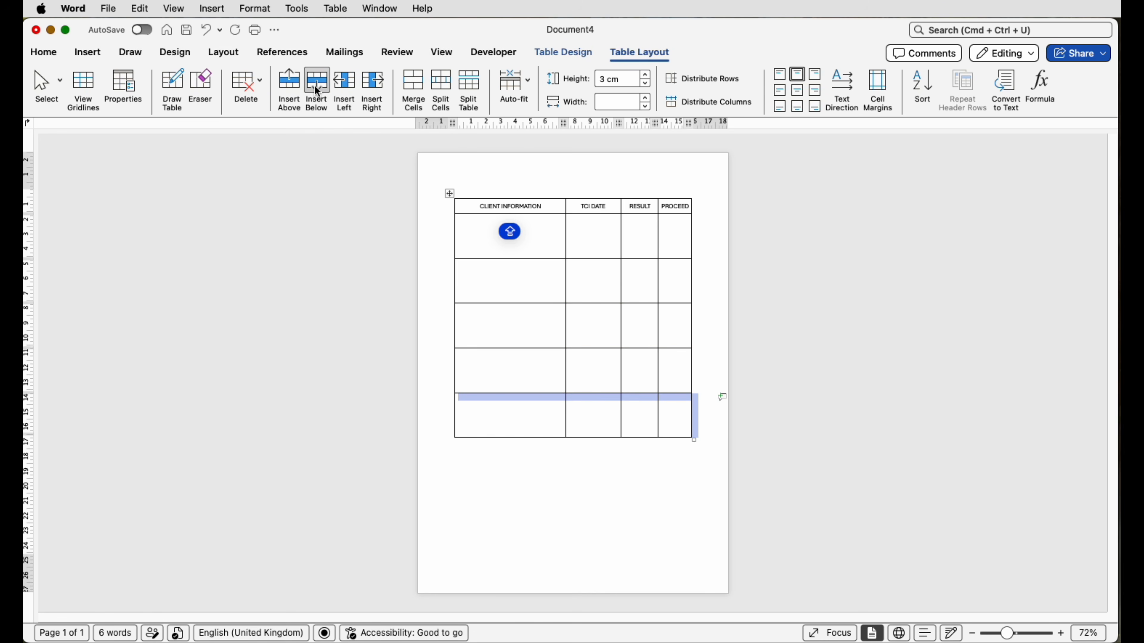
pyautogui.click(317, 90)
pyautogui.click(317, 90)
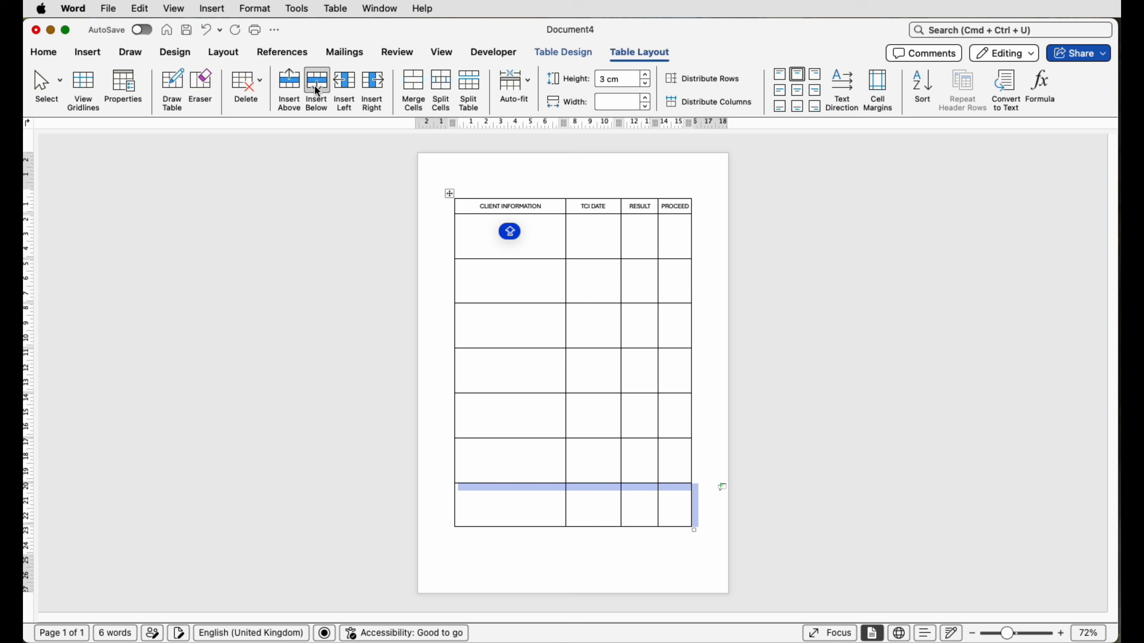
pyautogui.click(317, 91)
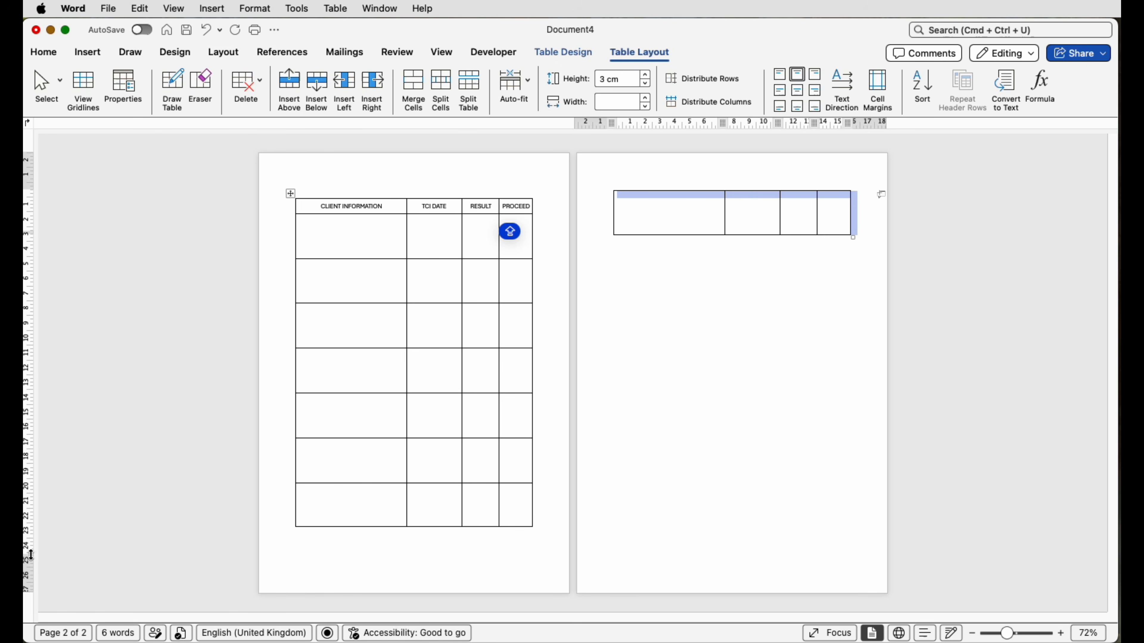
# Step: Reduce the page's bottom and top margins on the vertical ruler so the whole table fits on one page
pyautogui.click(435, 55)
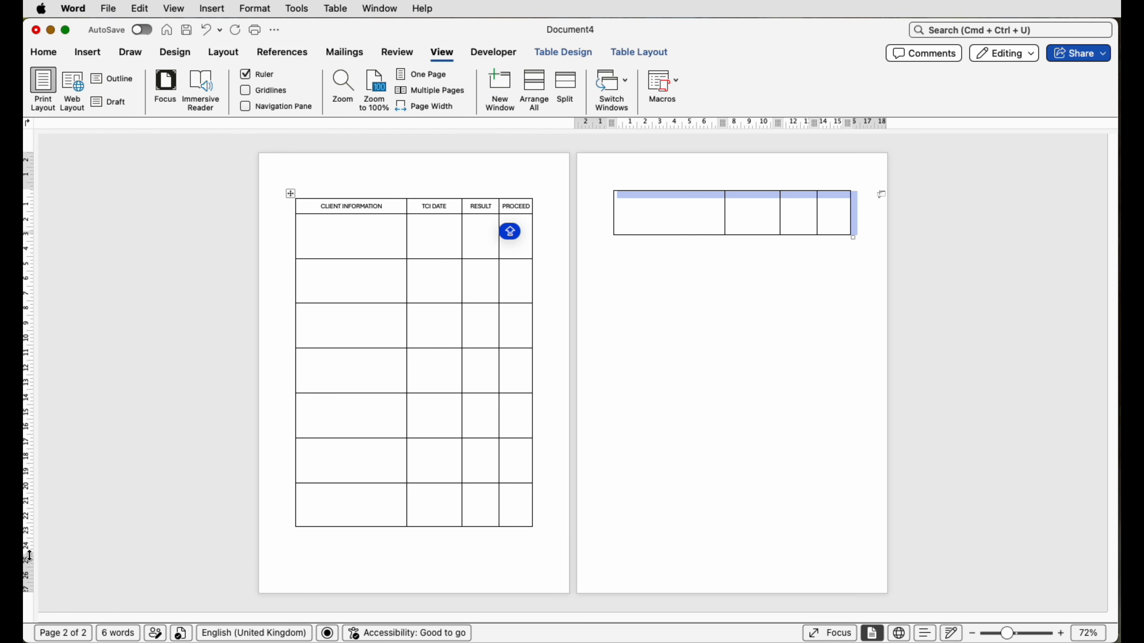
pyautogui.moveTo(28, 556); pyautogui.dragTo(29, 572)
pyautogui.moveTo(27, 188); pyautogui.dragTo(28, 184)
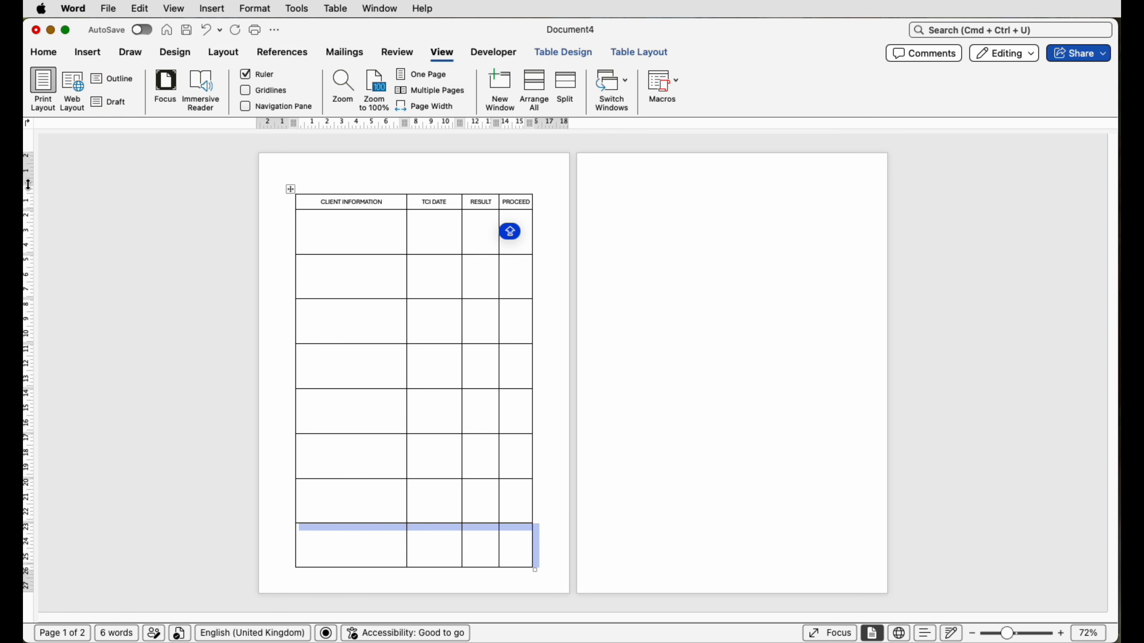
pyautogui.moveTo(28, 185); pyautogui.dragTo(29, 181)
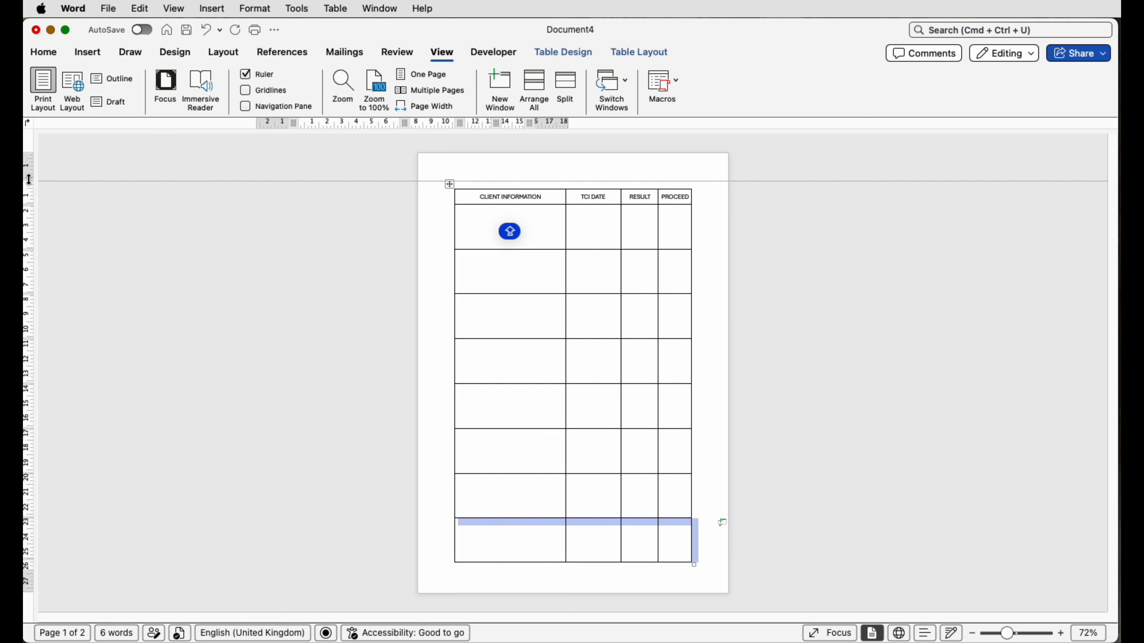
pyautogui.click(666, 550)
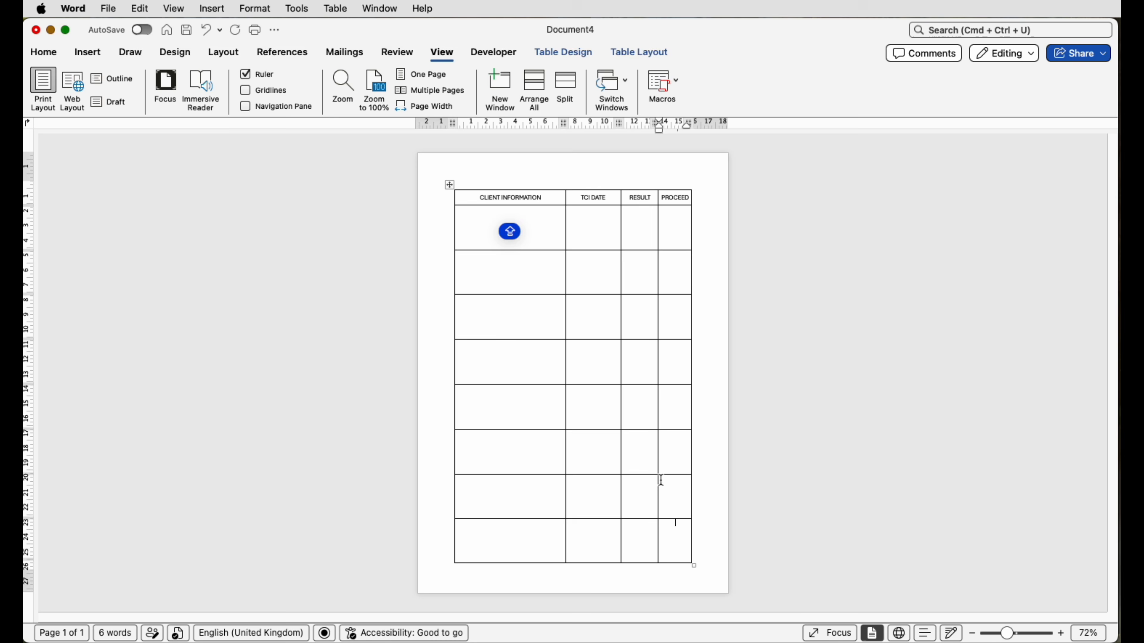
# Step: Set the height of all eight blank rows below the header to 2.9 cm
pyautogui.moveTo(673, 549); pyautogui.dragTo(509, 252)
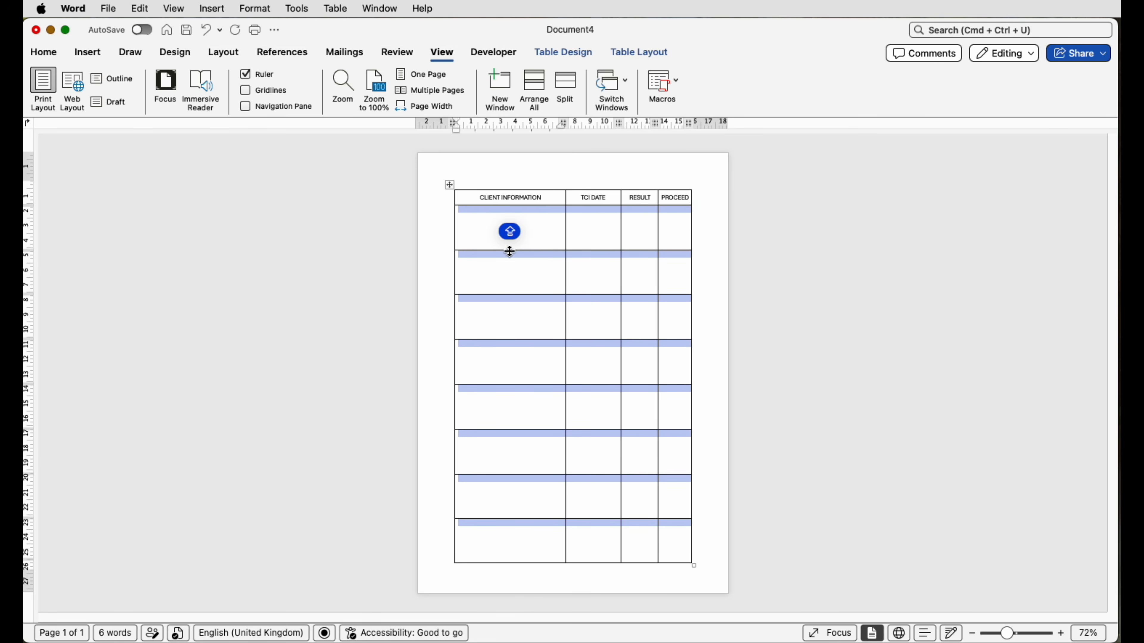
pyautogui.click(618, 57)
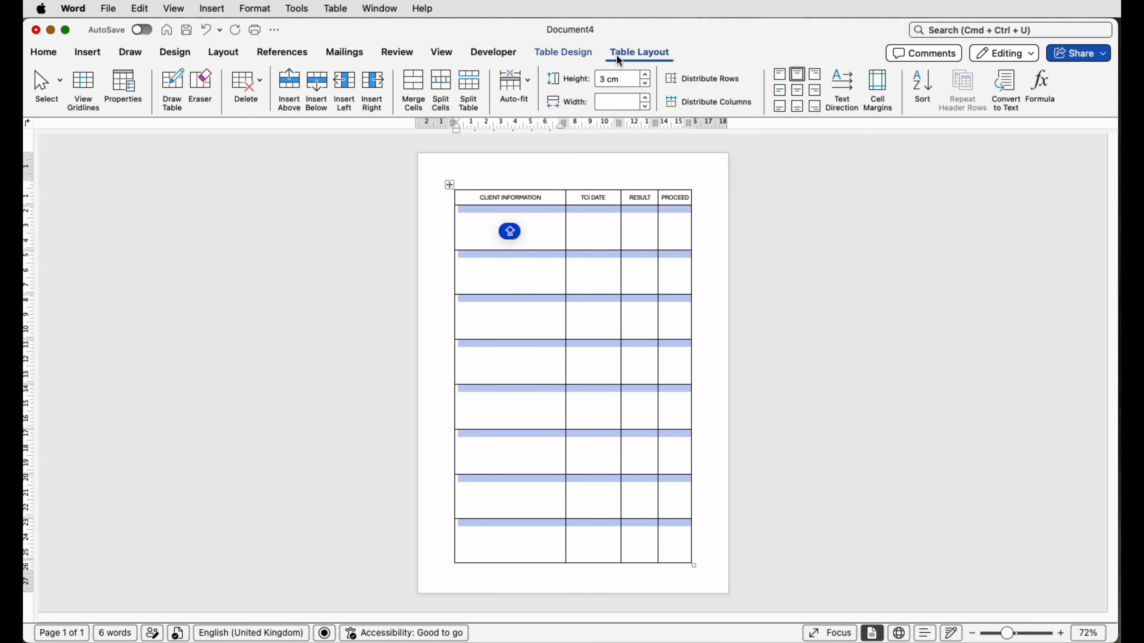
pyautogui.click(647, 88)
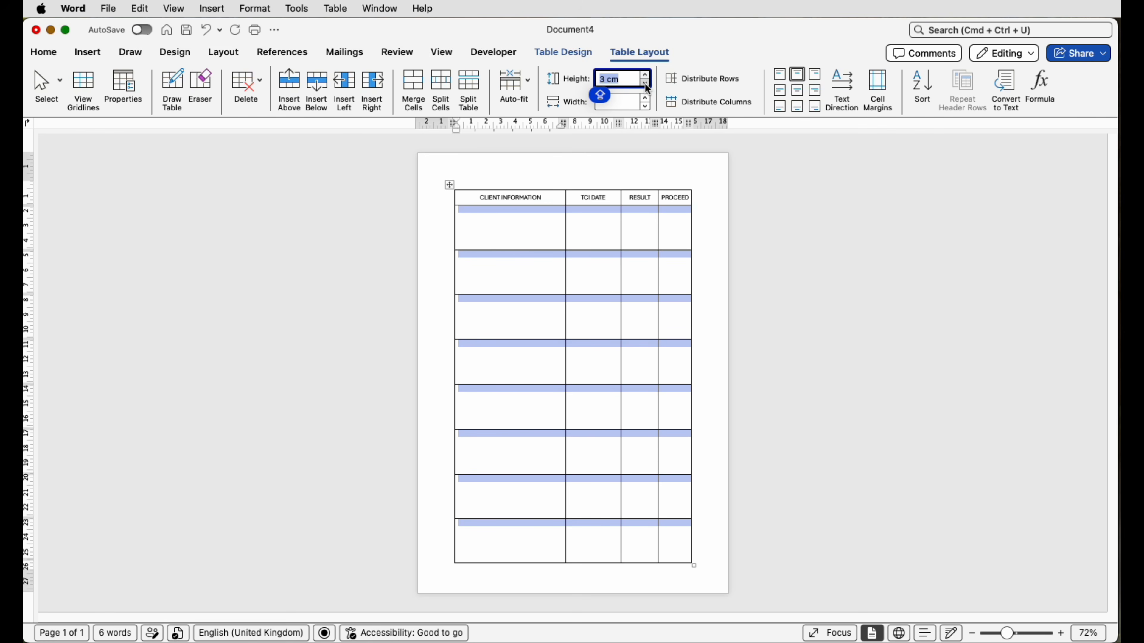
pyautogui.click(648, 87)
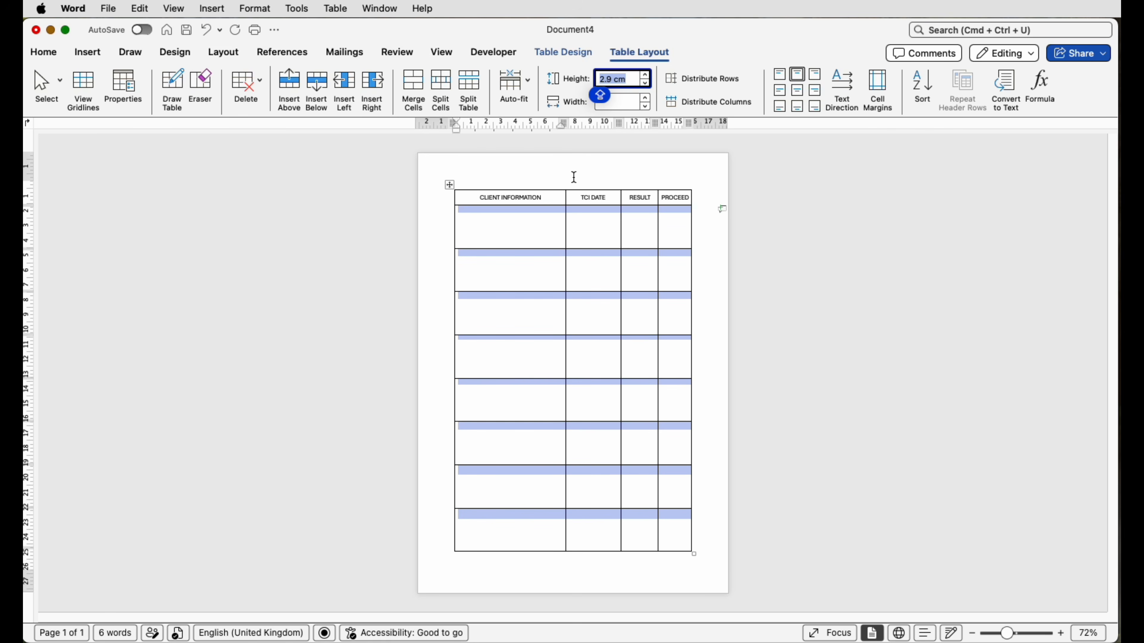
# Step: Add an empty line above the table to make room for a title
pyautogui.click(510, 223)
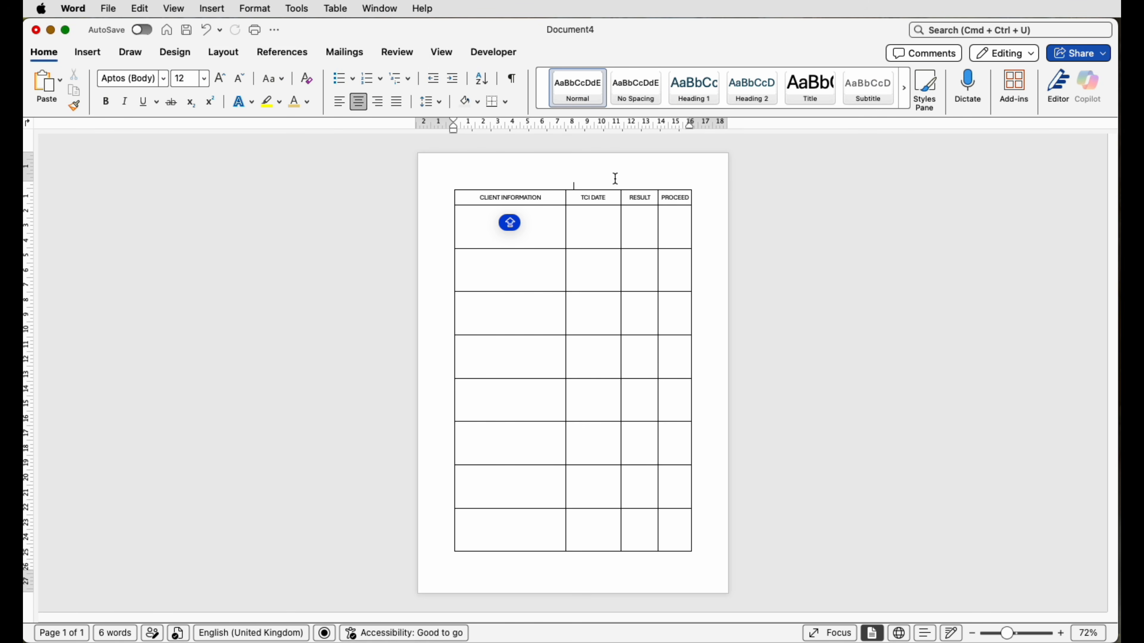
pyautogui.click(593, 179)
pyautogui.press('Return')
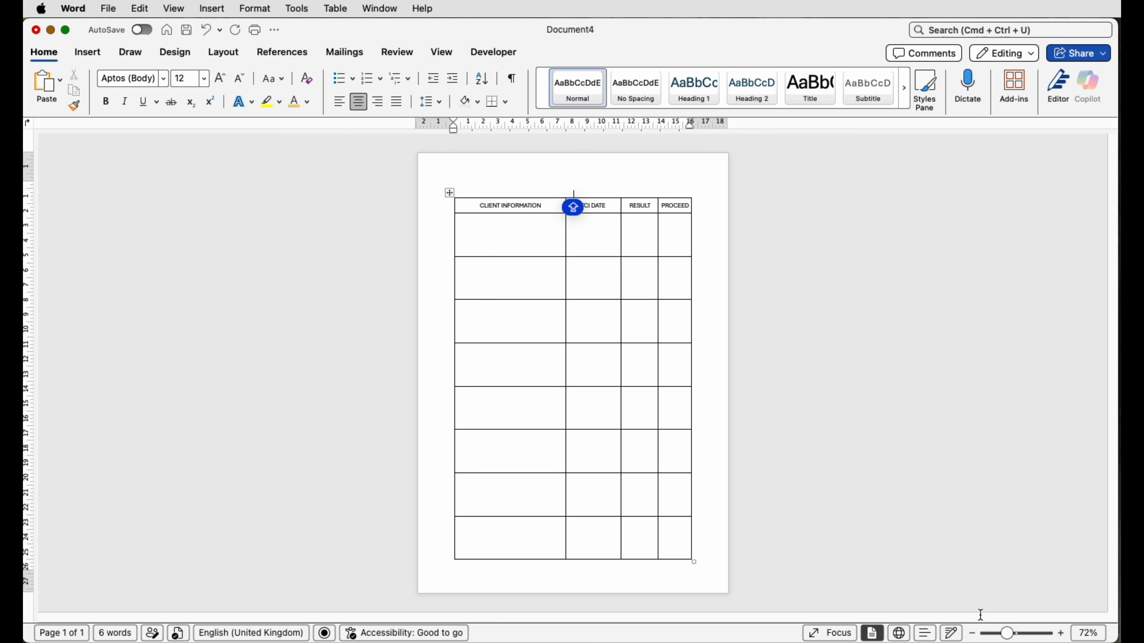
# Step: Draw a horizontal text box about 14.5 cm wide and 2 cm high in the space above the table
pyautogui.click(1024, 633)
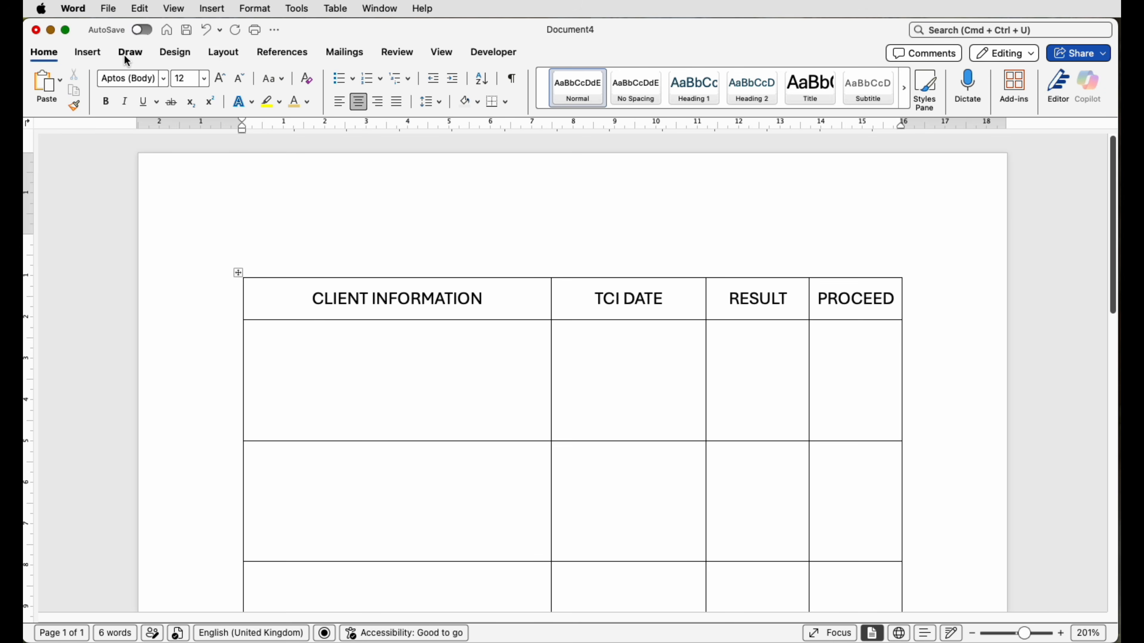
pyautogui.click(91, 57)
pyautogui.click(857, 81)
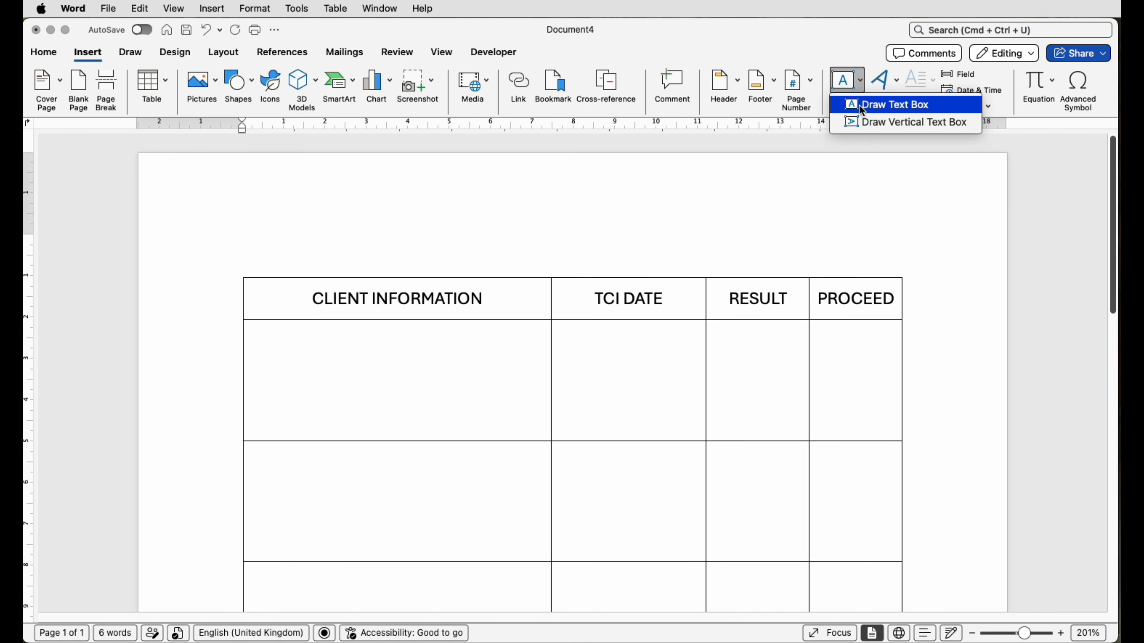
pyautogui.click(891, 105)
pyautogui.moveTo(275, 183); pyautogui.dragTo(837, 277)
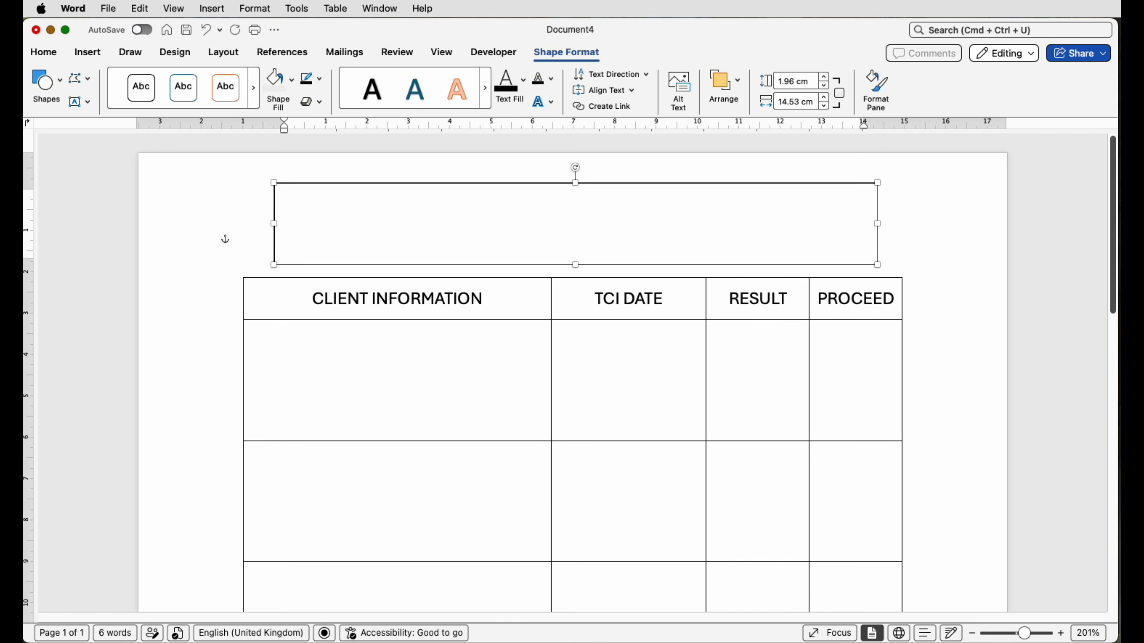
# Step: Paste the bold, underlined title "SWAB TEST TRACKING FORM" into the text box above the table
pyautogui.write('SWAB TEST TRACKING FORM')
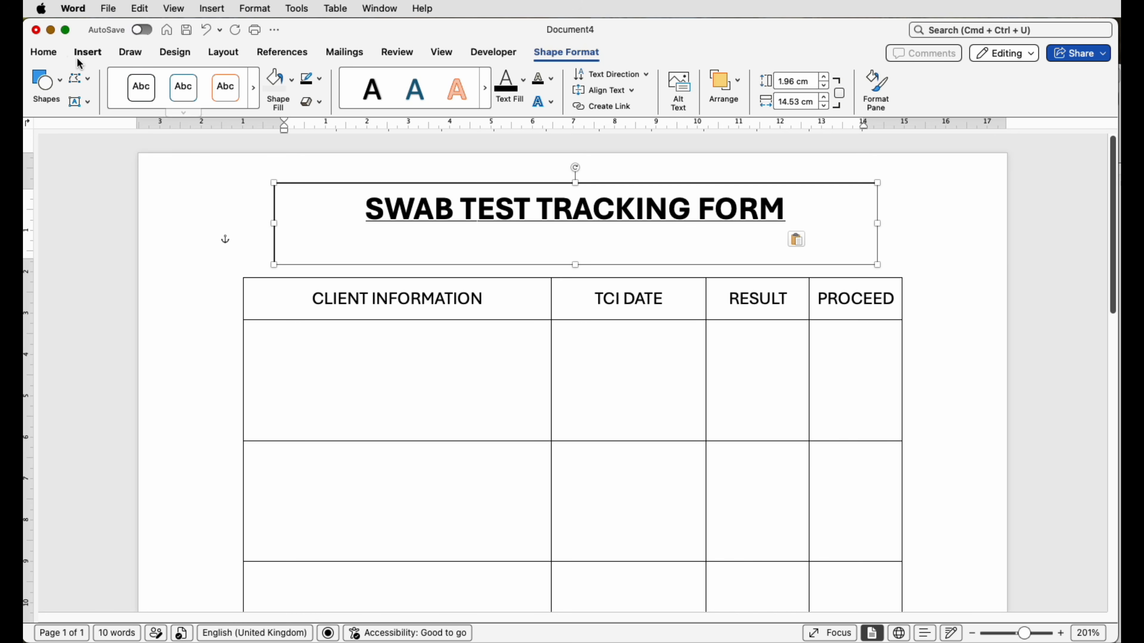
pyautogui.click(55, 55)
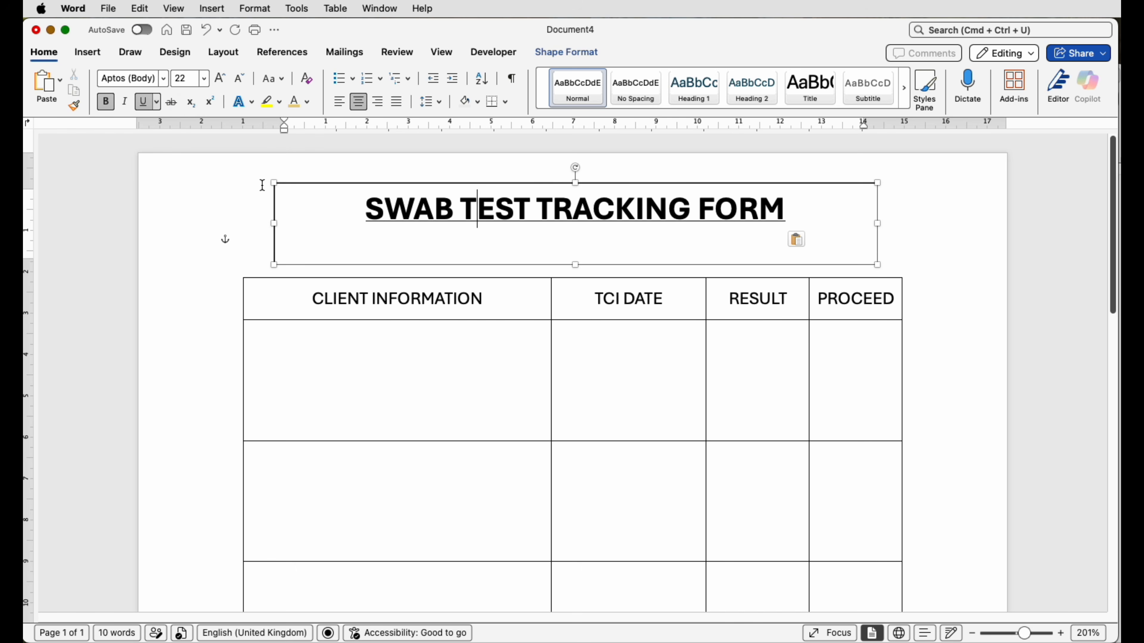
pyautogui.click(247, 227)
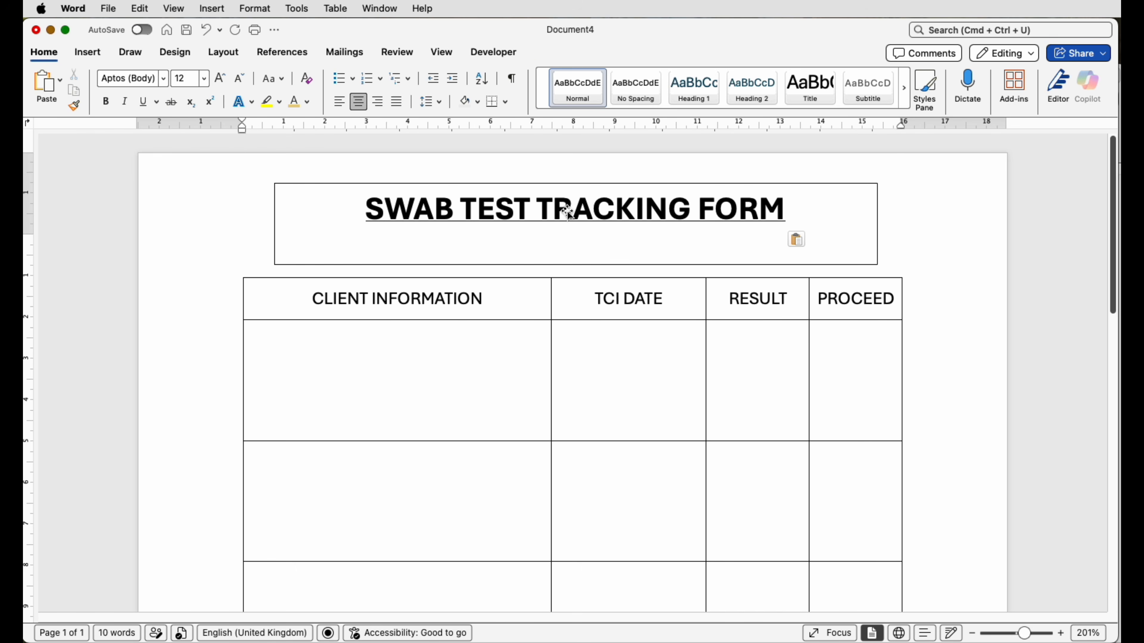
# Step: Remove the outline from the title text box
pyautogui.click(446, 211)
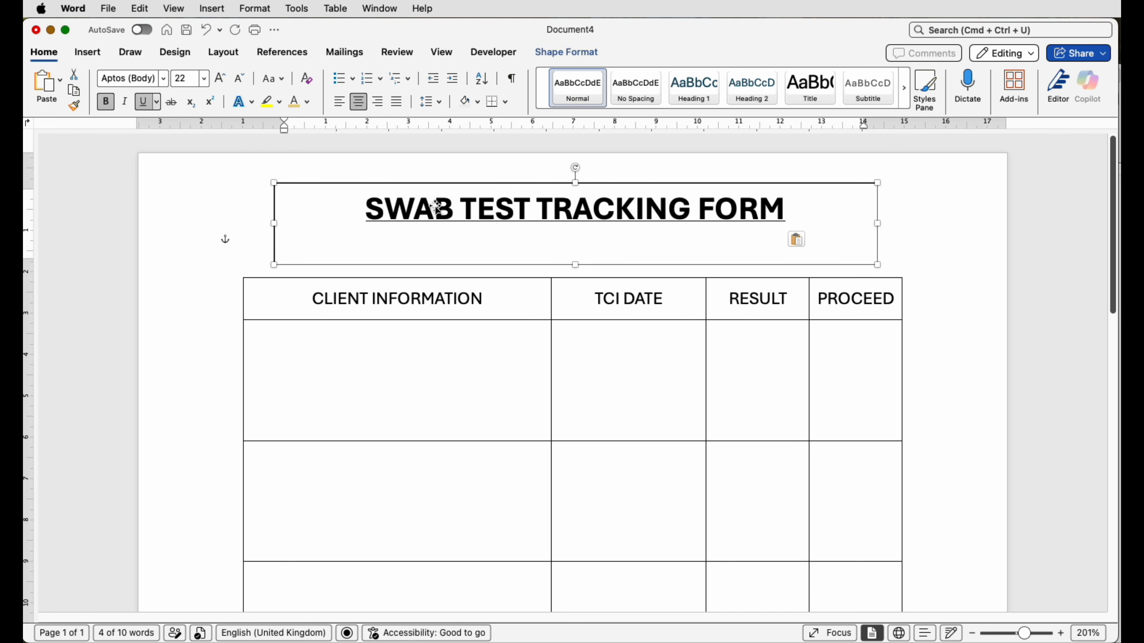
pyautogui.click(544, 53)
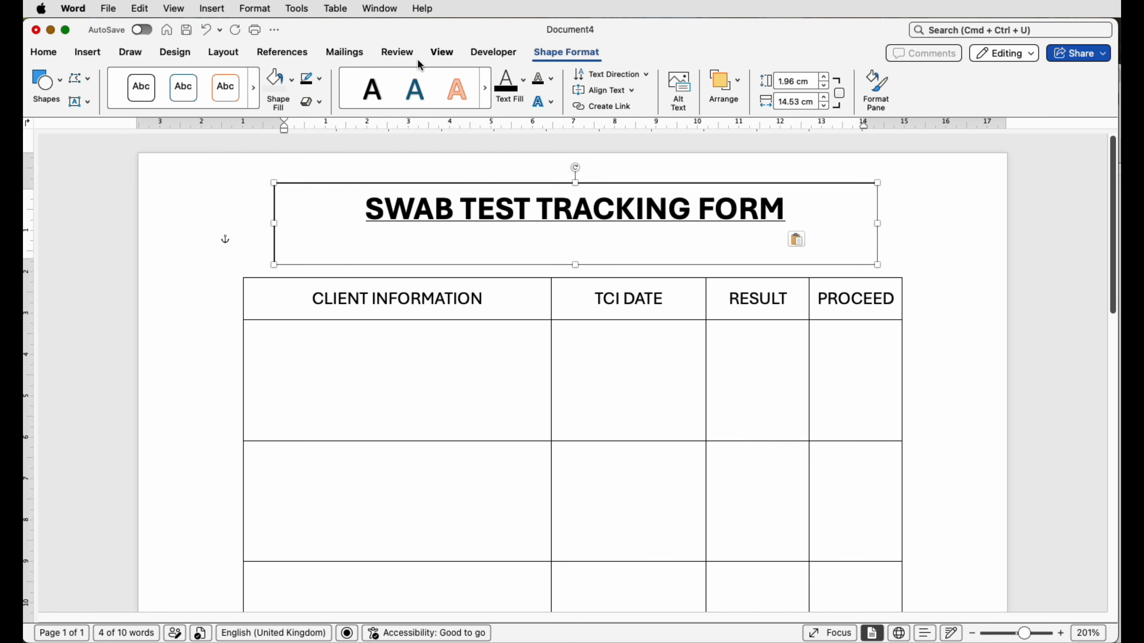
pyautogui.click(318, 79)
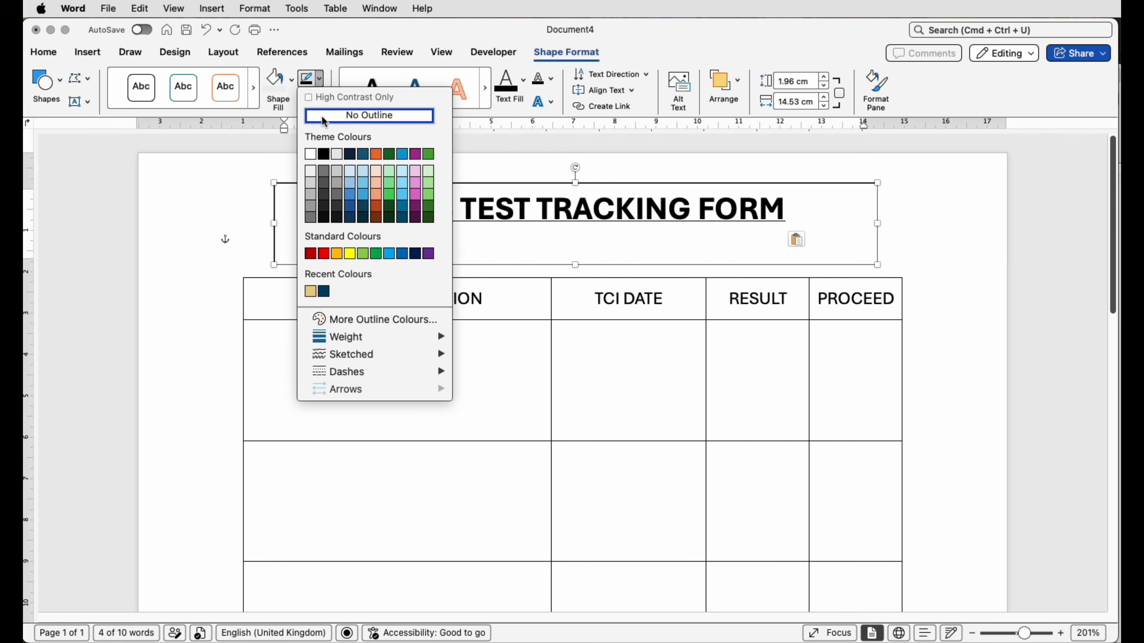
pyautogui.click(325, 115)
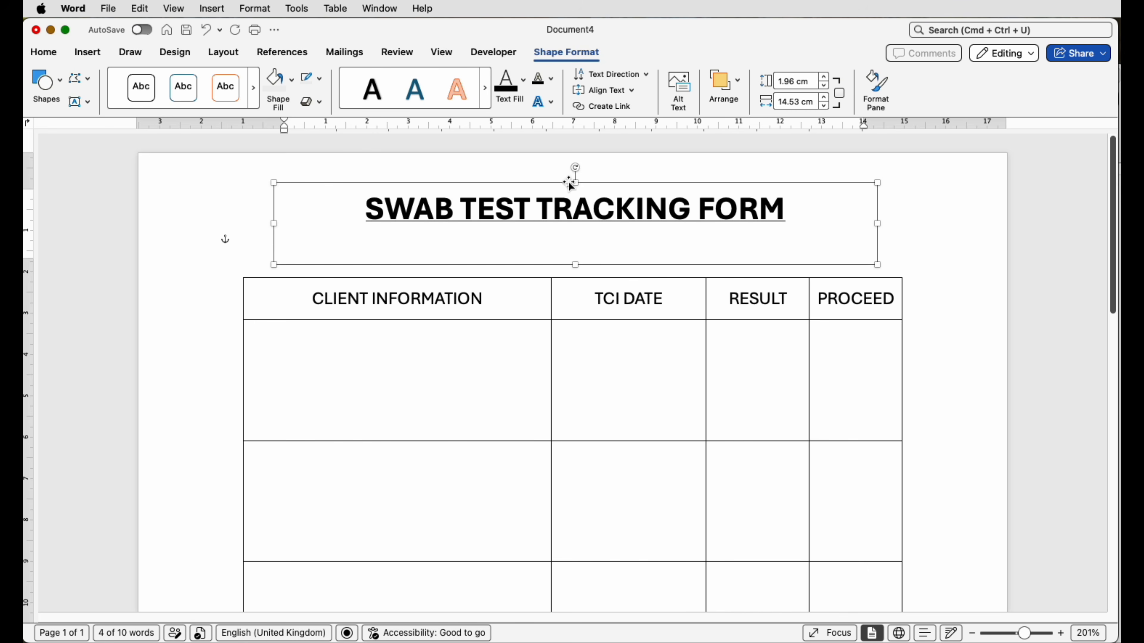
# Step: Shorten the title text box from its upper edge to about 1.16 cm high and nudge it slightly upward, away from the table
pyautogui.moveTo(575, 183); pyautogui.dragTo(577, 217)
pyautogui.press('Up')
pyautogui.press('Up')
pyautogui.press('Up')
pyautogui.press('Up')
pyautogui.press('Up')
pyautogui.press('Up')
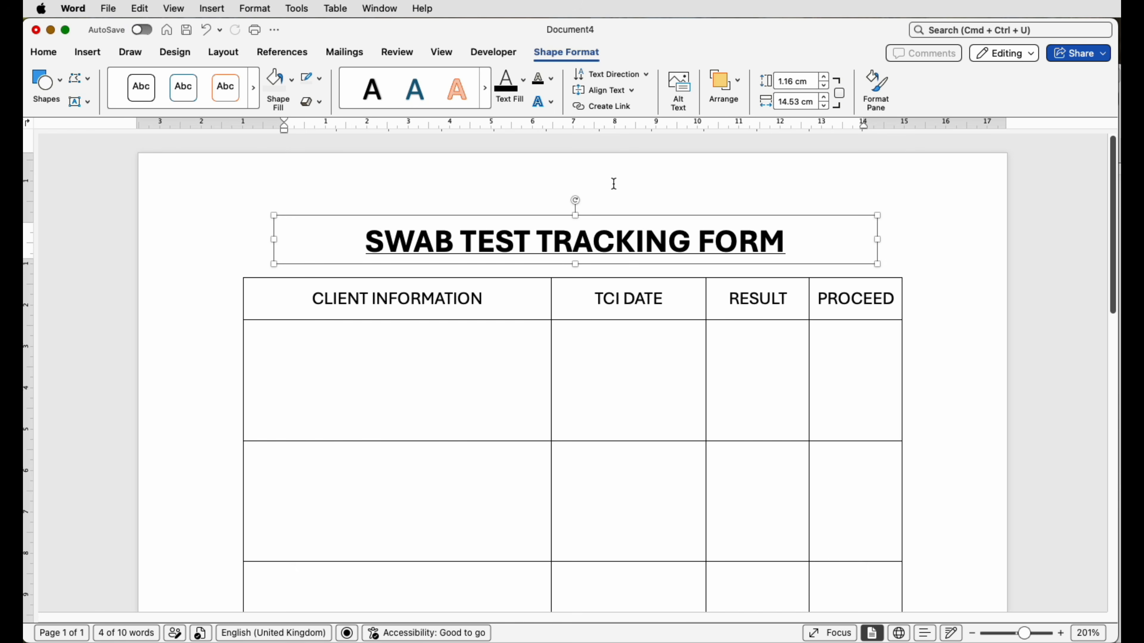
pyautogui.press('Up')
pyautogui.press('Up')
pyautogui.press('Up')
pyautogui.press('Up')
pyautogui.press('Up')
pyautogui.press('Up')
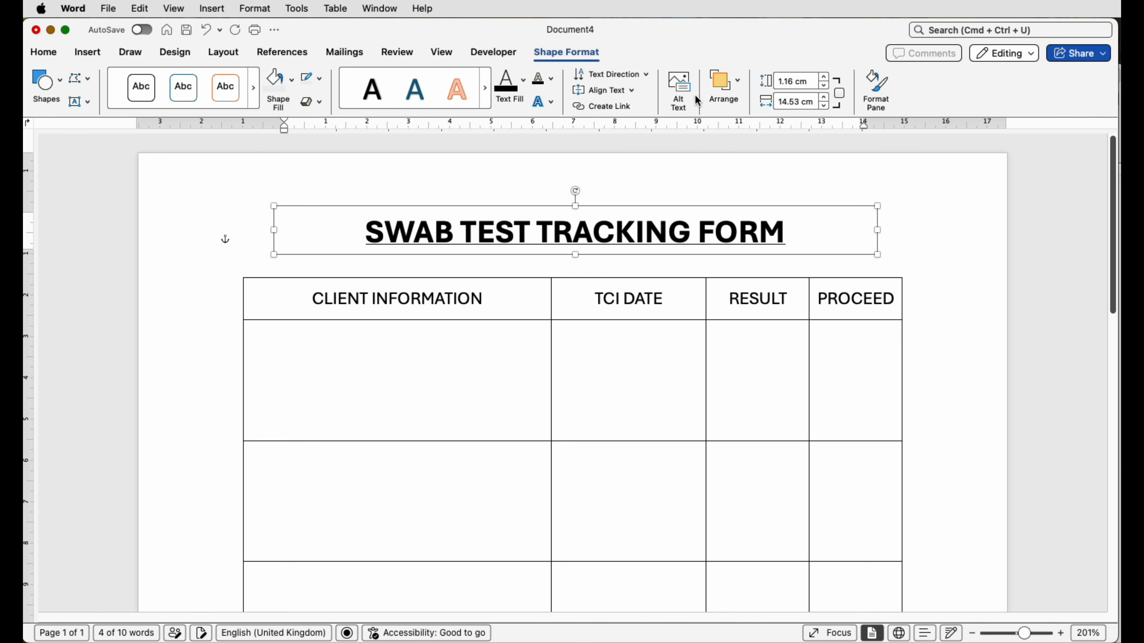
# Step: Centre the title text box horizontally relative to the page margins
pyautogui.click(241, 56)
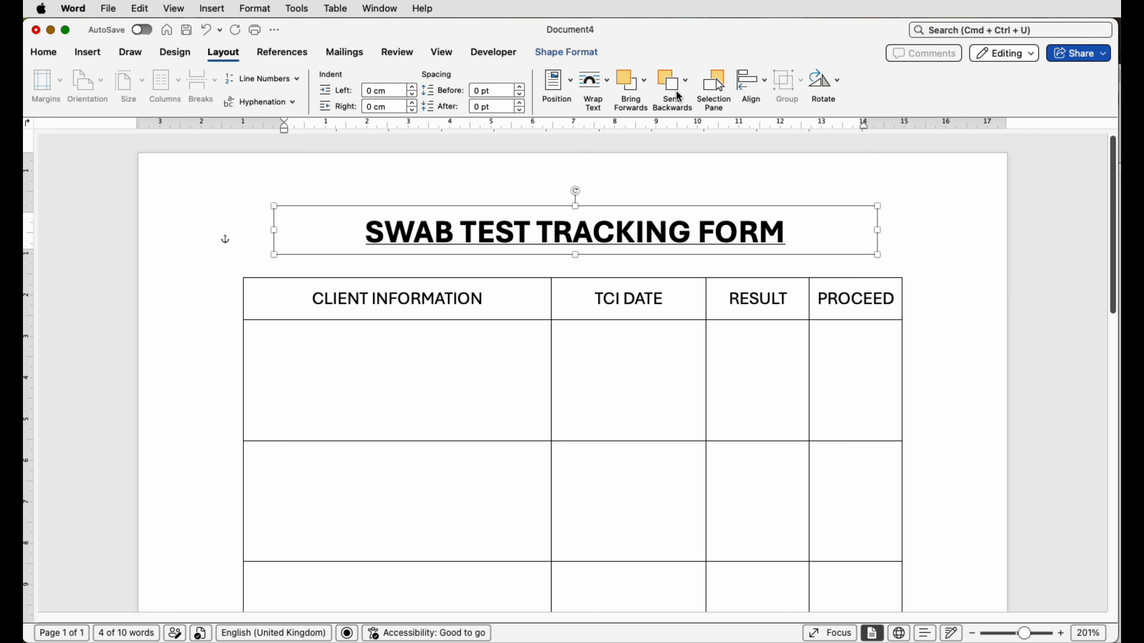
pyautogui.click(750, 88)
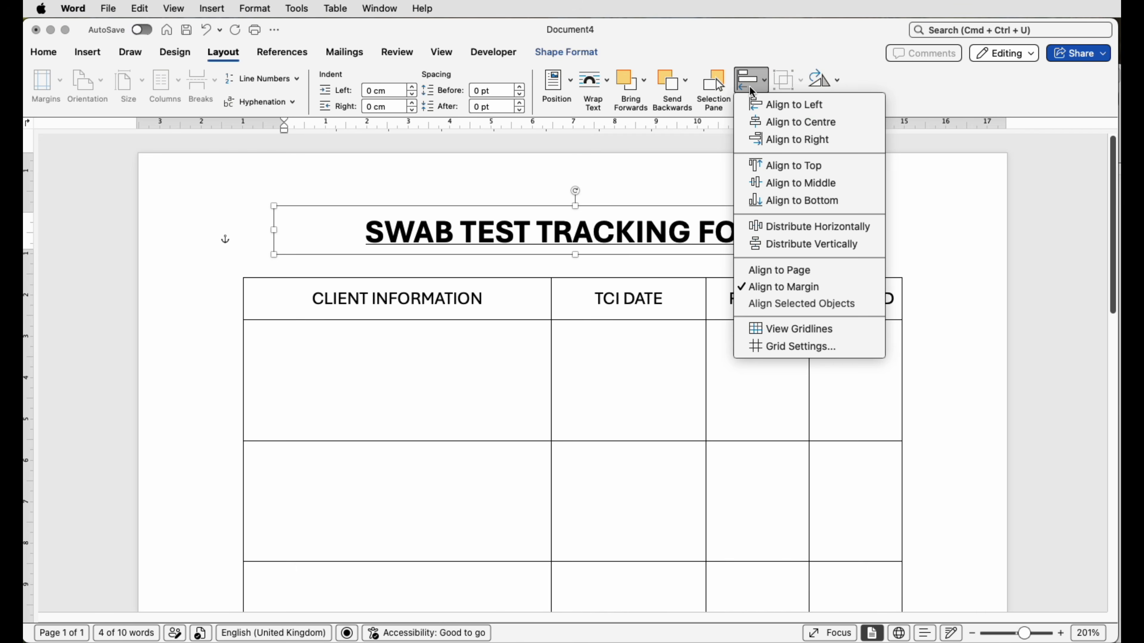
pyautogui.click(764, 122)
pyautogui.click(920, 242)
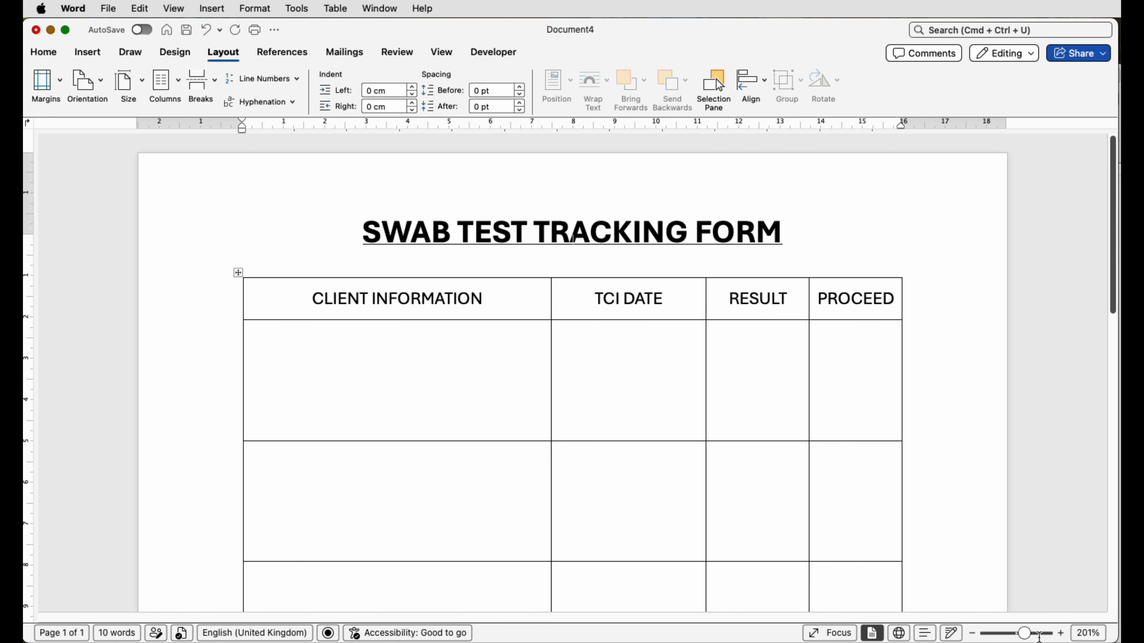
pyautogui.moveTo(1023, 633); pyautogui.dragTo(1006, 634)
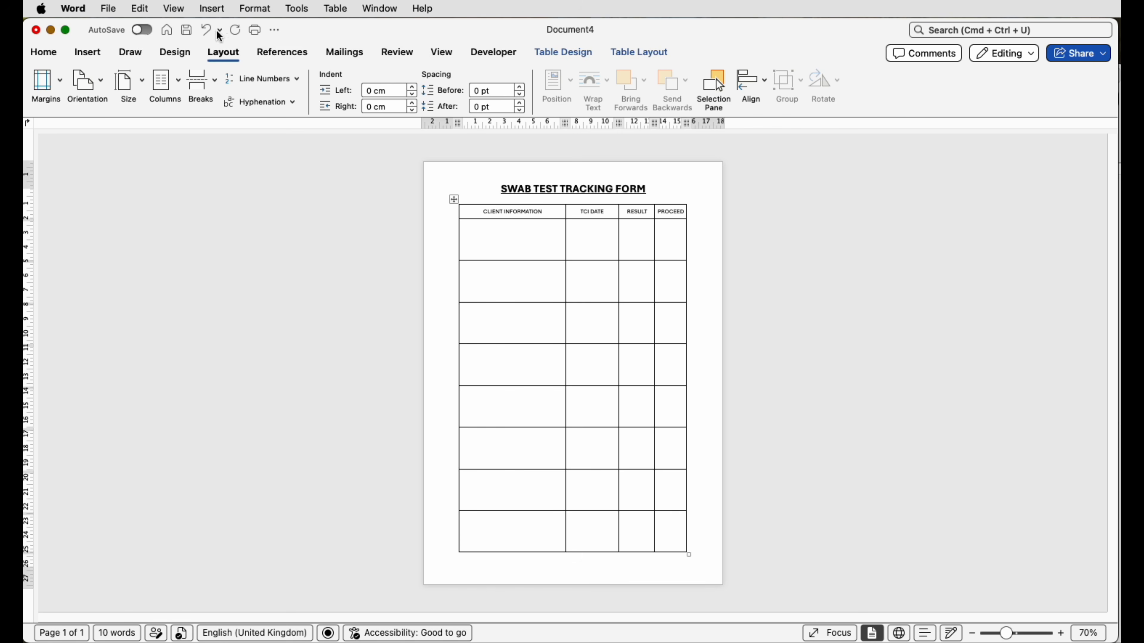
# Step: Save the document as a Microsoft Word template (.dotx) named SWAB FORM in the Templates folder
pyautogui.click(108, 8)
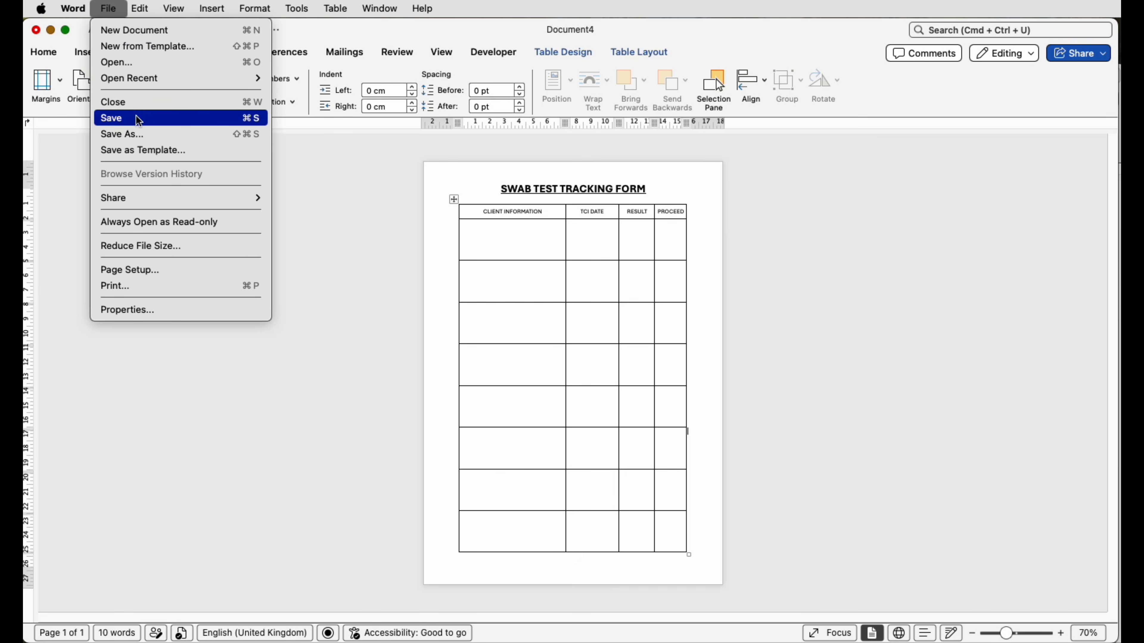
pyautogui.click(145, 150)
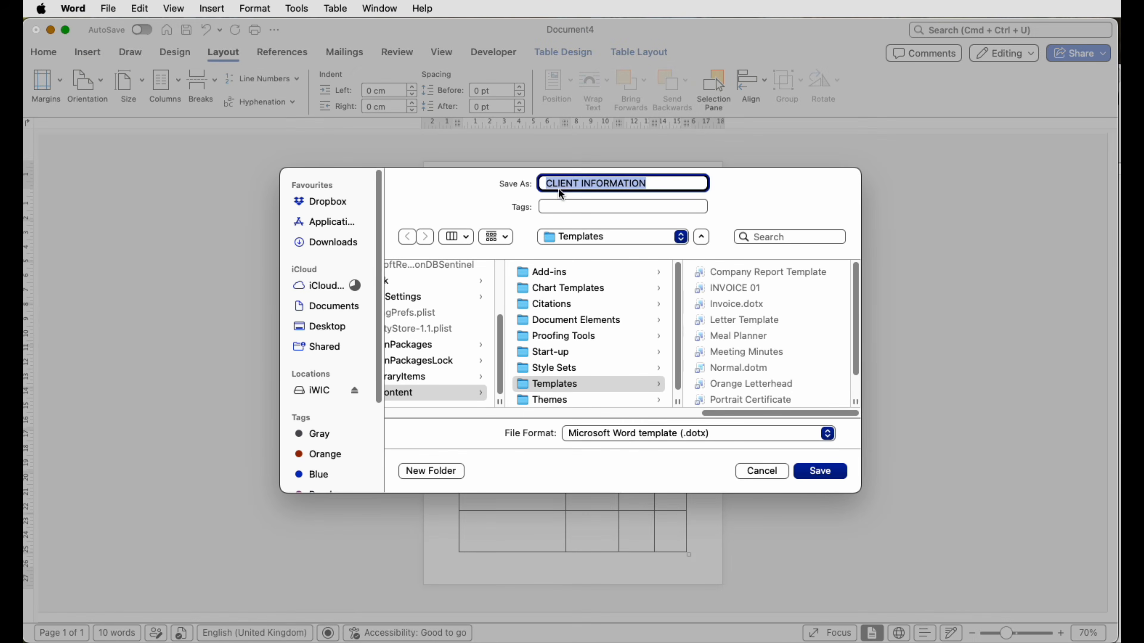
pyautogui.moveTo(651, 184); pyautogui.dragTo(540, 183)
pyautogui.write('SW')
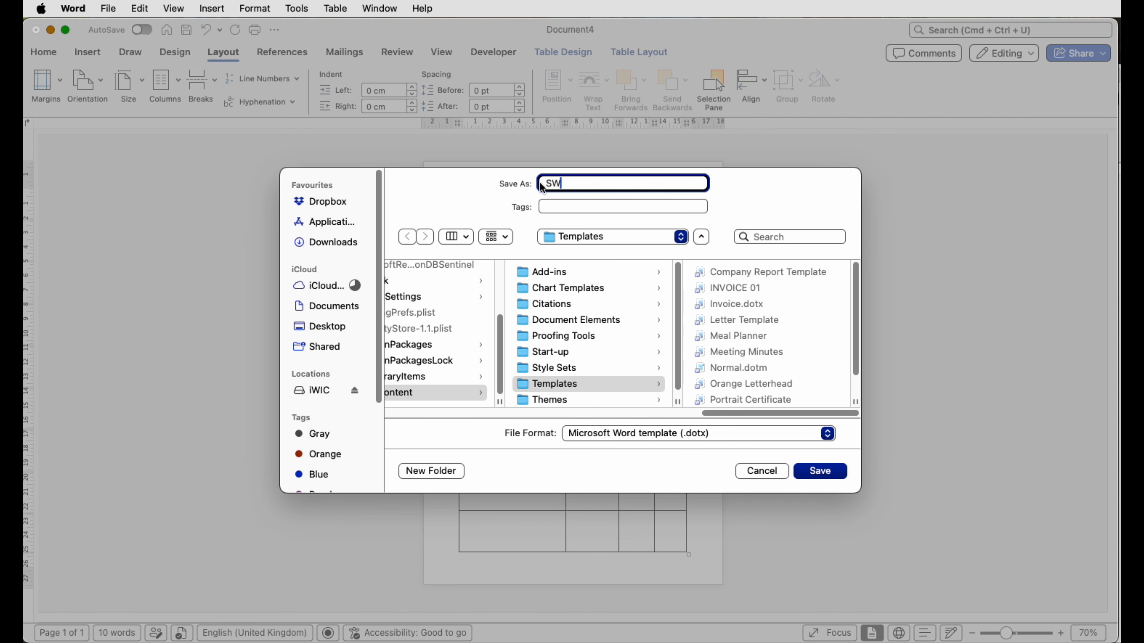
pyautogui.write('AB FORM')
pyautogui.click(593, 239)
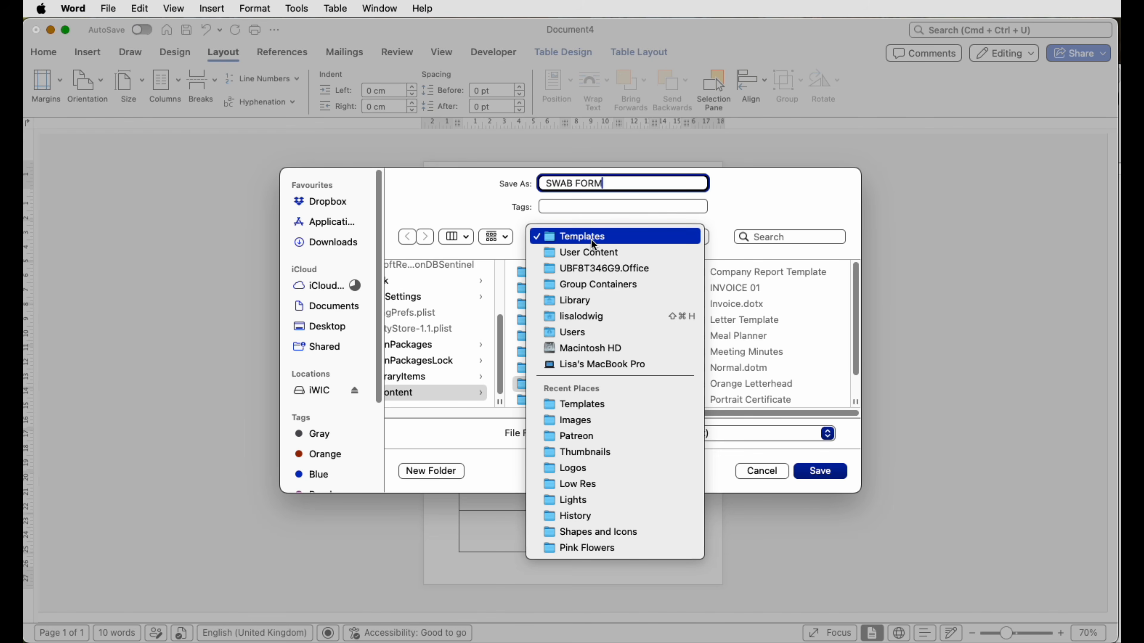
pyautogui.click(592, 239)
pyautogui.click(713, 435)
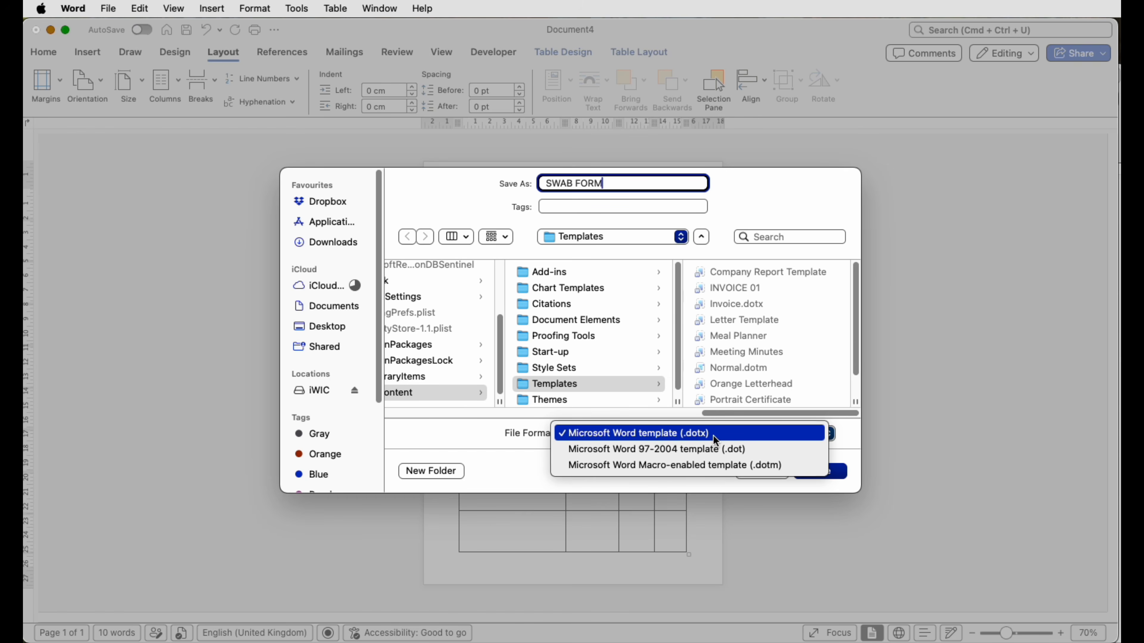
pyautogui.click(724, 433)
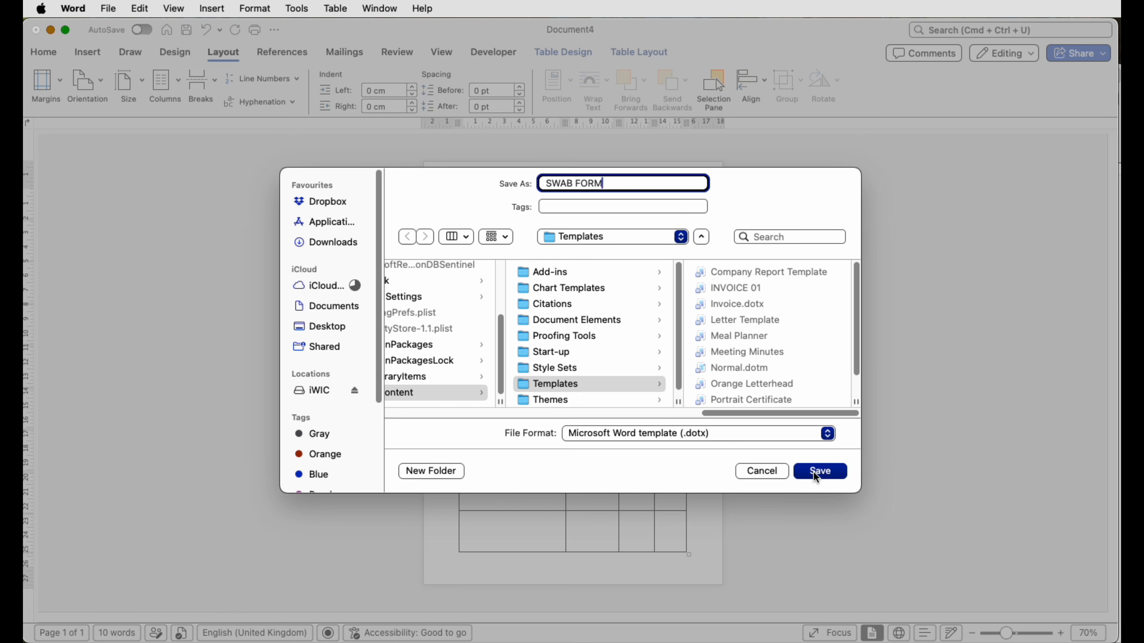
pyautogui.click(814, 473)
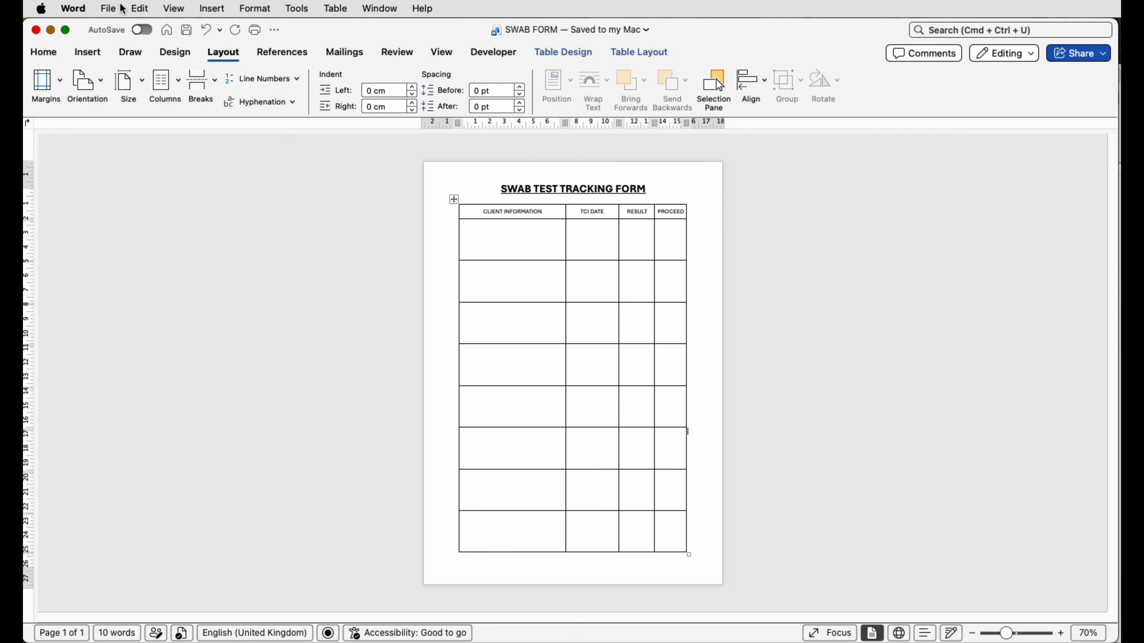
# Step: Look for the SWAB FORM template among the personal templates and return to the document without creating a new one
pyautogui.click(167, 30)
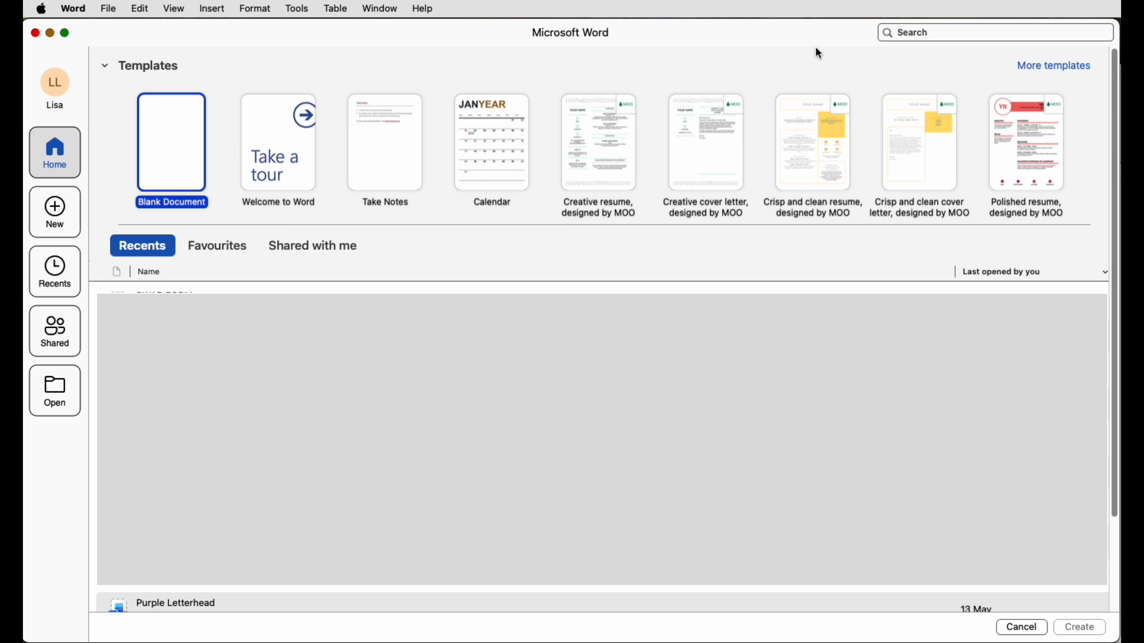
pyautogui.click(1052, 68)
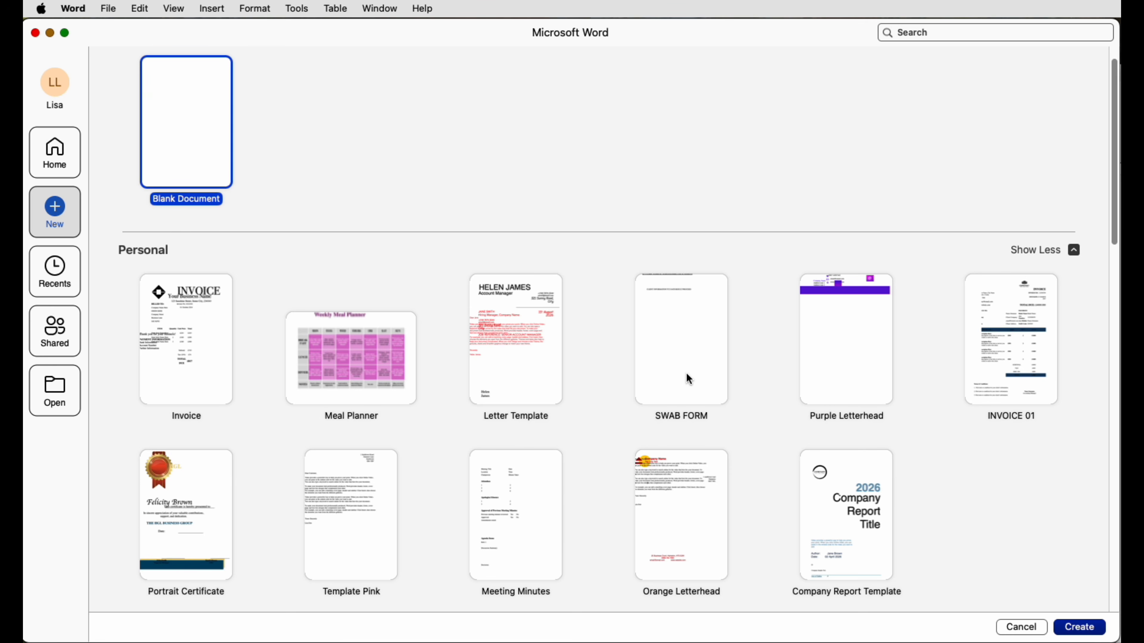
pyautogui.click(1021, 628)
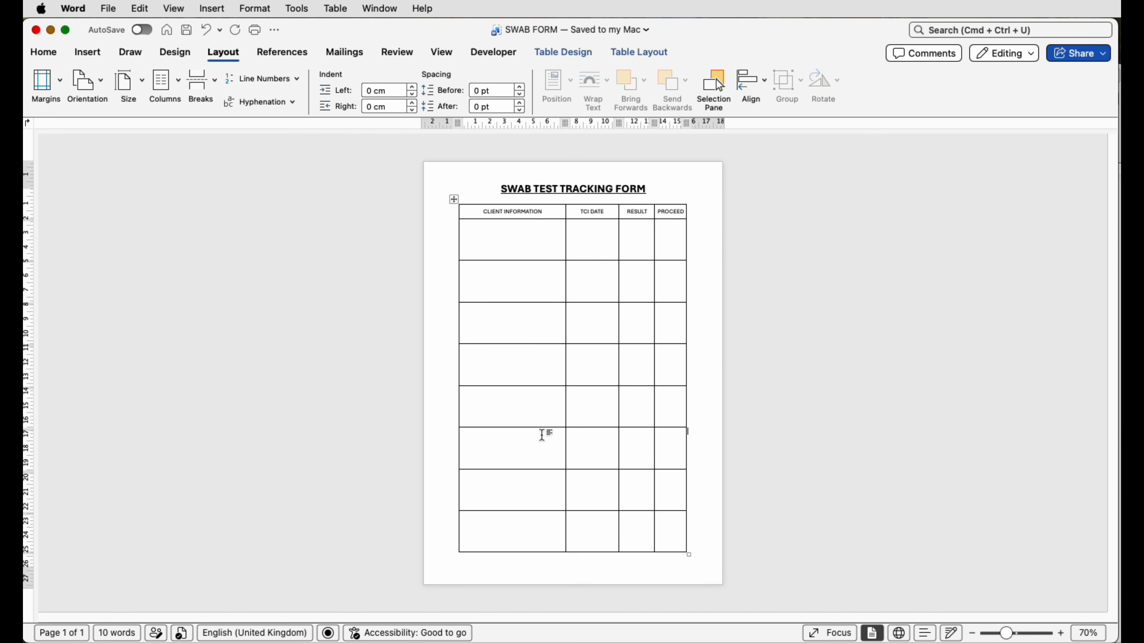
pyautogui.click(793, 224)
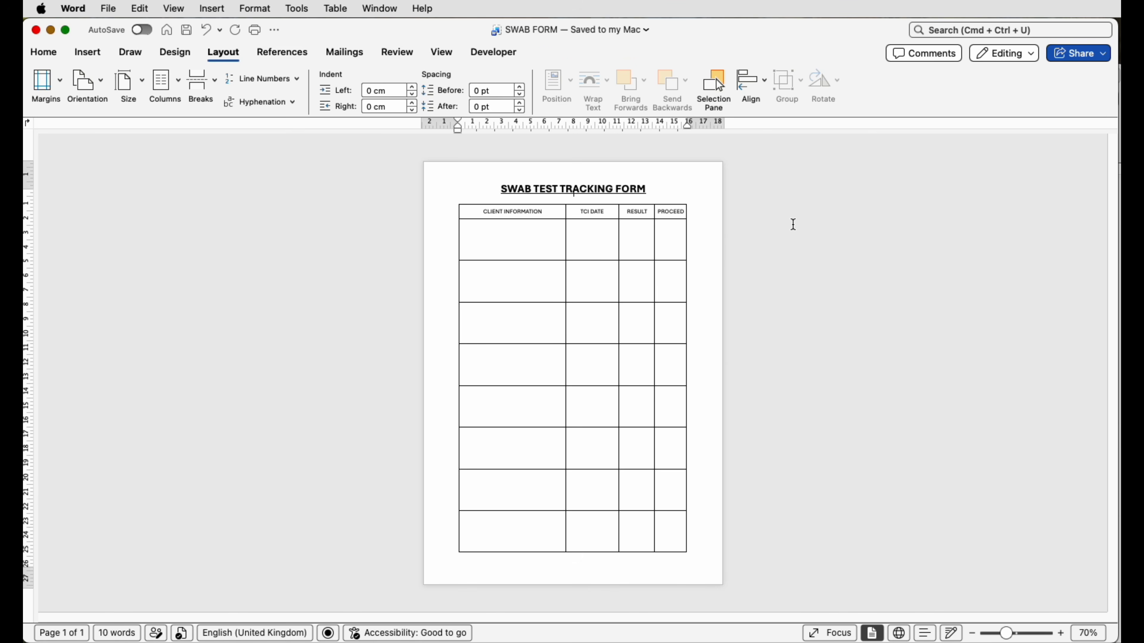